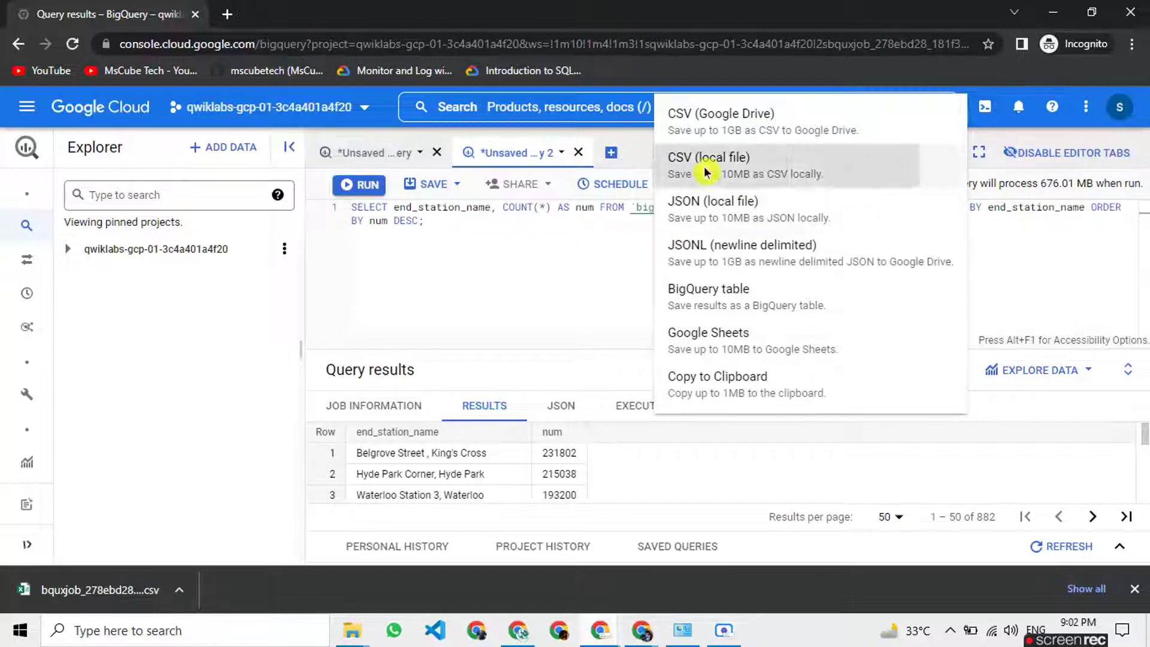
# - Save the end_station_name query results as a local CSV file
pyautogui.click(708, 174)
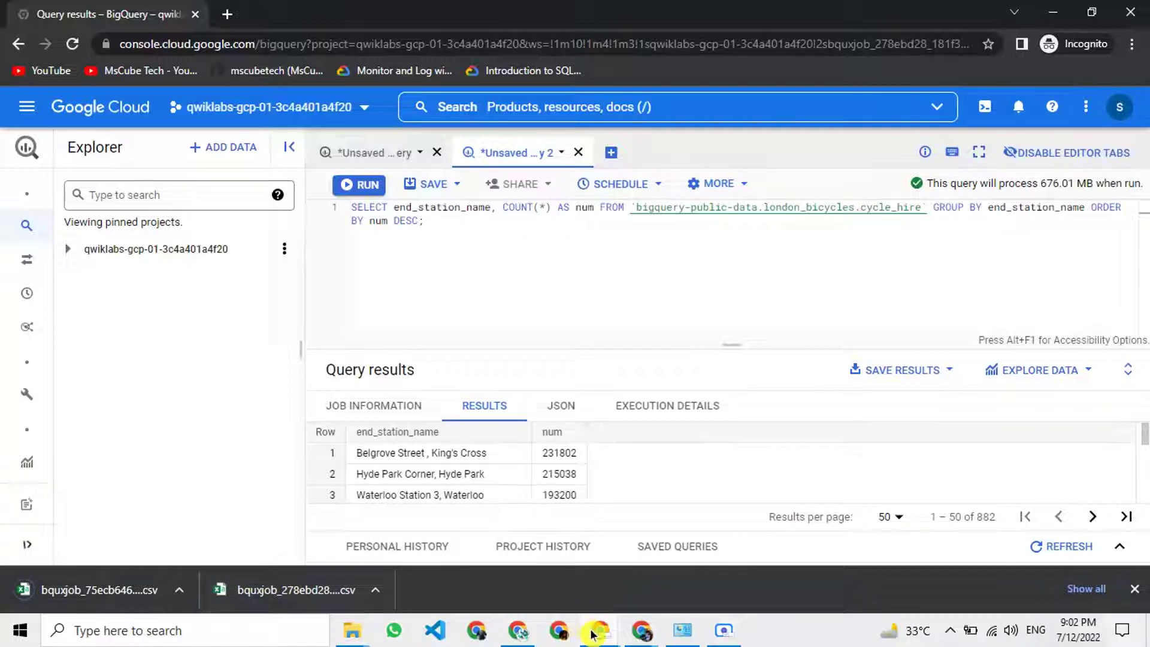
# - Switch to the lab instructions and read the section on uploading CSV files to Cloud Storage, including how to create and name the bucket
pyautogui.moveTo(591, 632)
pyautogui.click(493, 575)
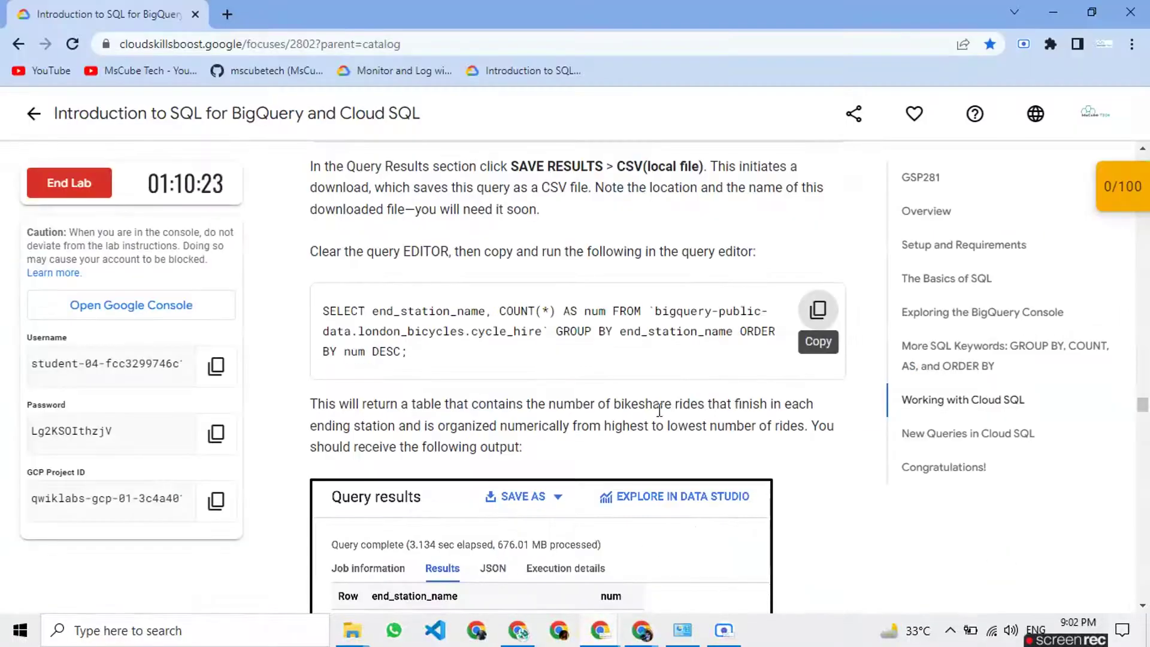
pyautogui.scroll(-7, 655, 411)
pyautogui.scroll(-4, 659, 411)
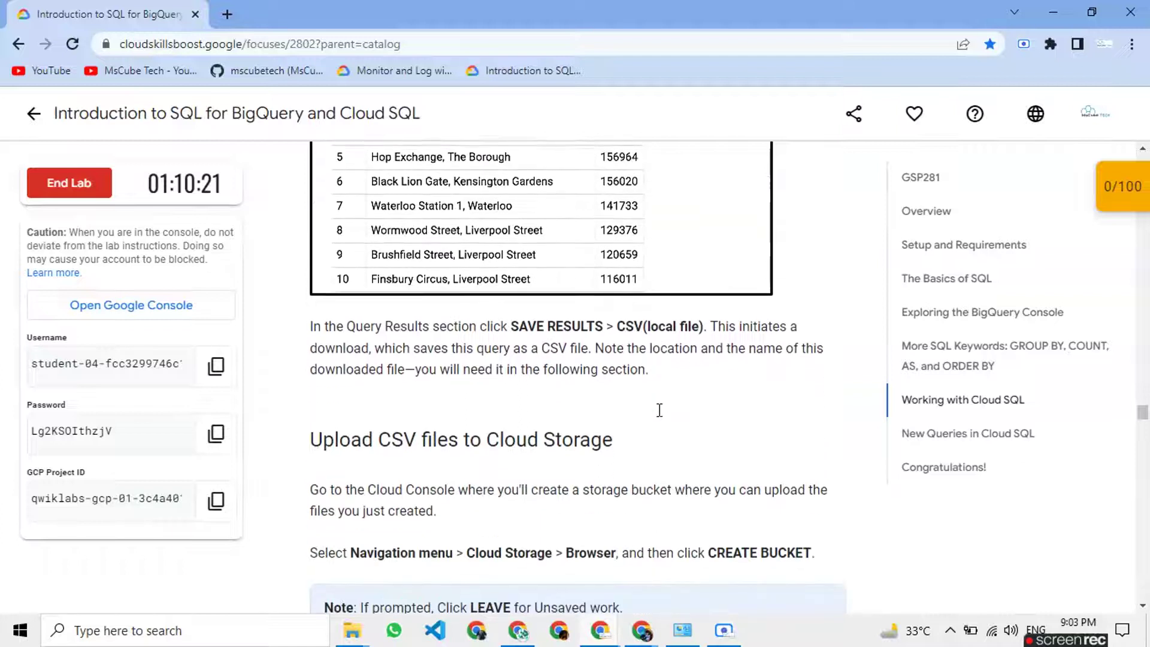
pyautogui.scroll(-2, 576, 376)
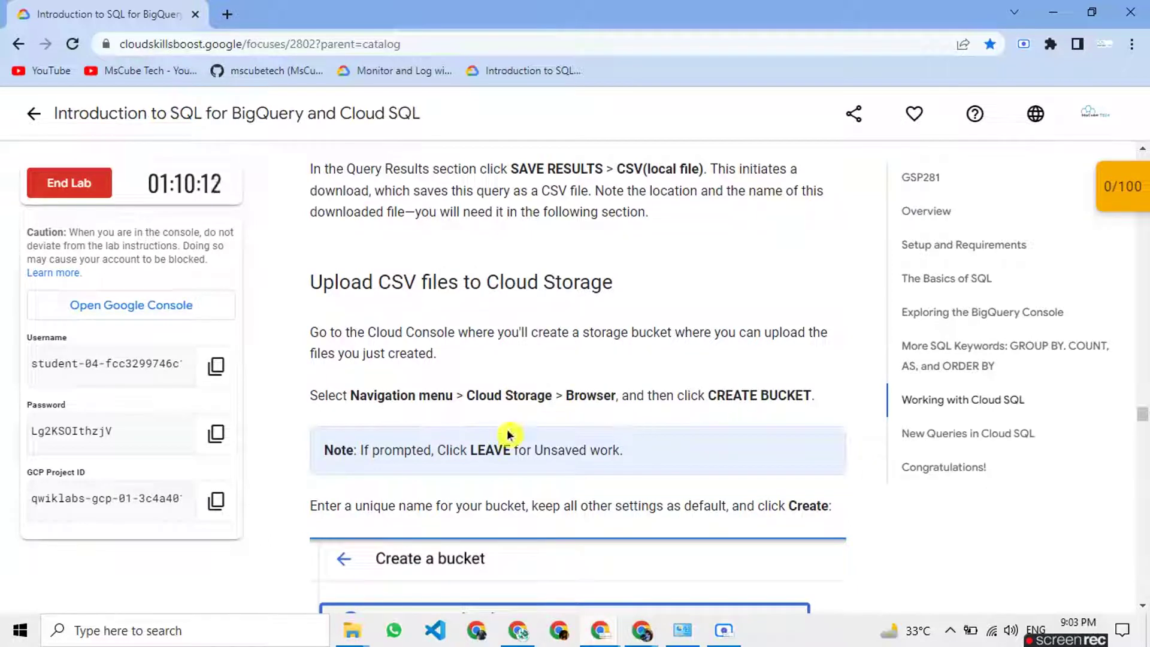
pyautogui.scroll(-2, 507, 433)
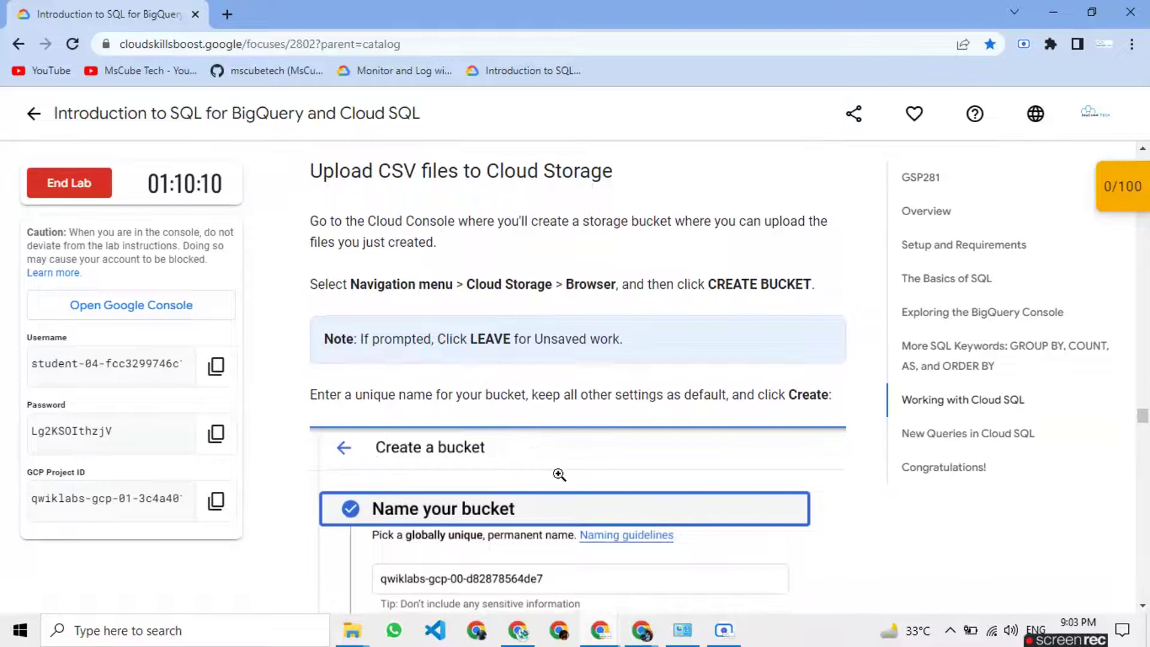
pyautogui.scroll(-4, 637, 473)
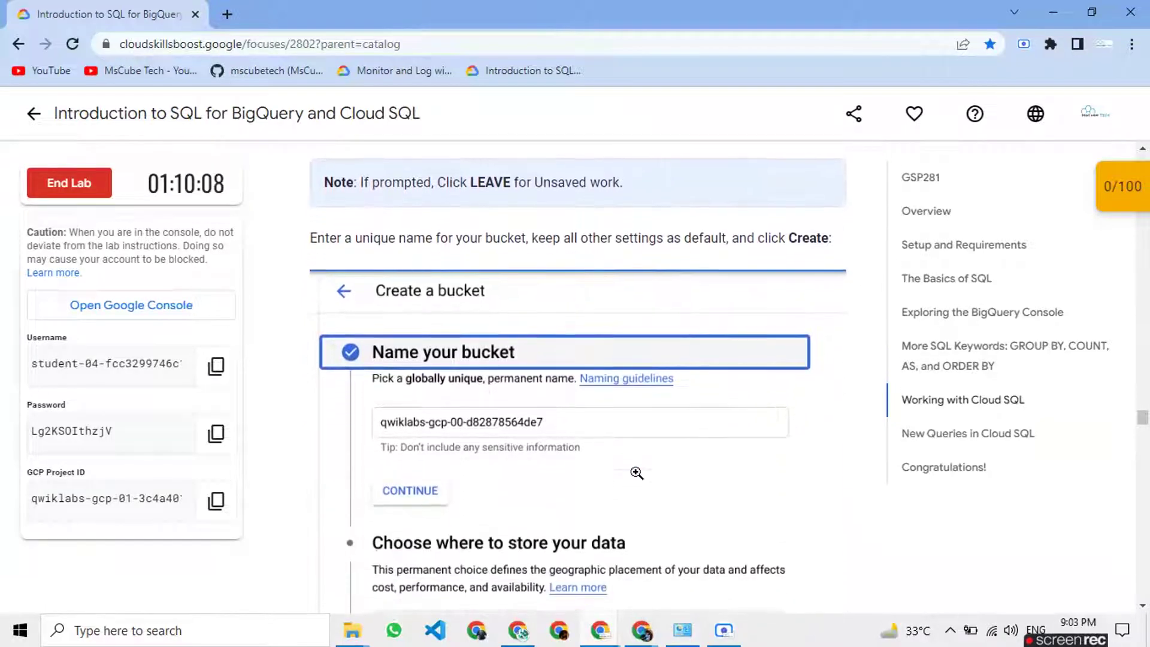
pyautogui.scroll(1, 637, 474)
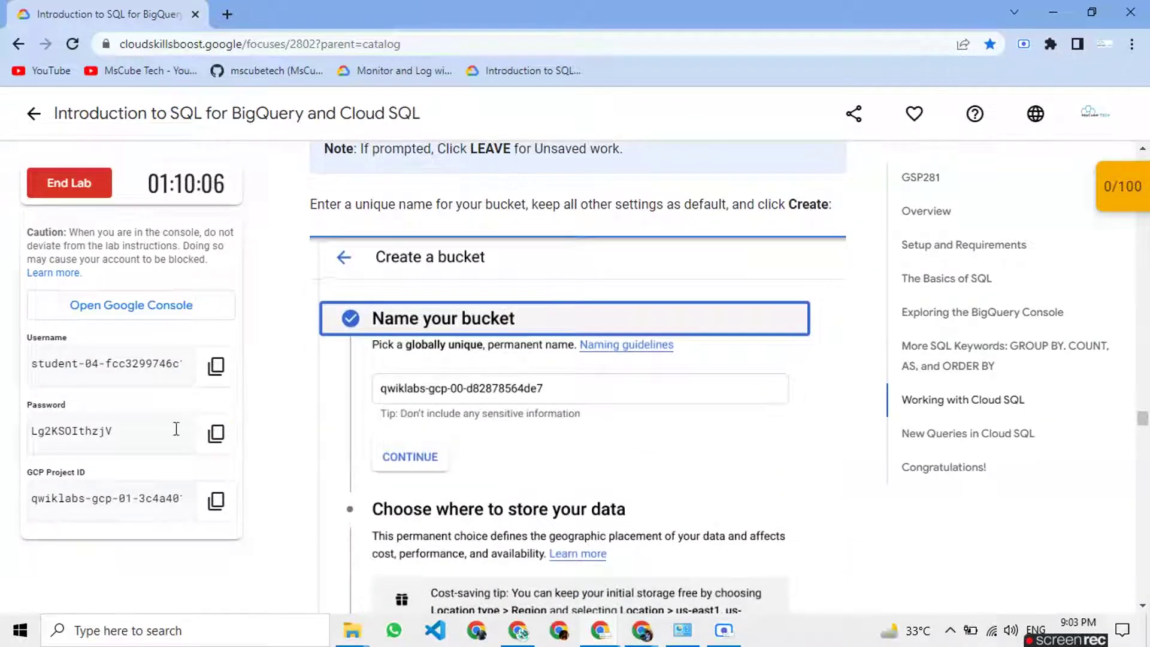
# - Copy the lab's GCP Project ID and open the Cloud Storage browser in the Google Cloud console, leaving the unsaved queries
pyautogui.click(216, 500)
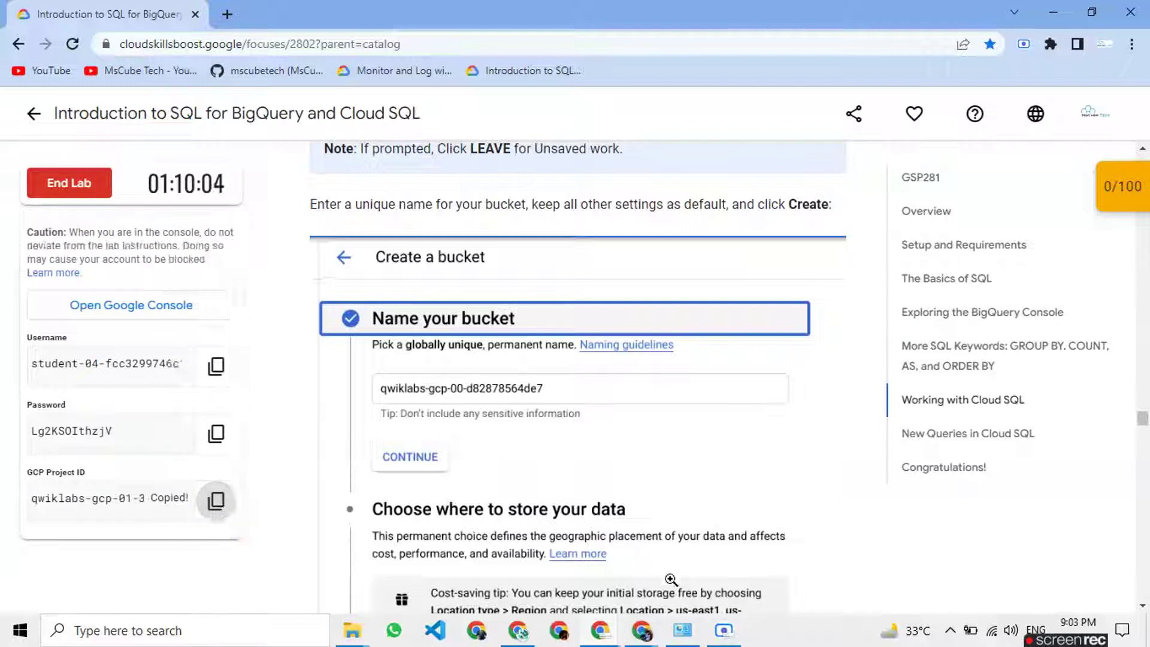
pyautogui.moveTo(597, 634)
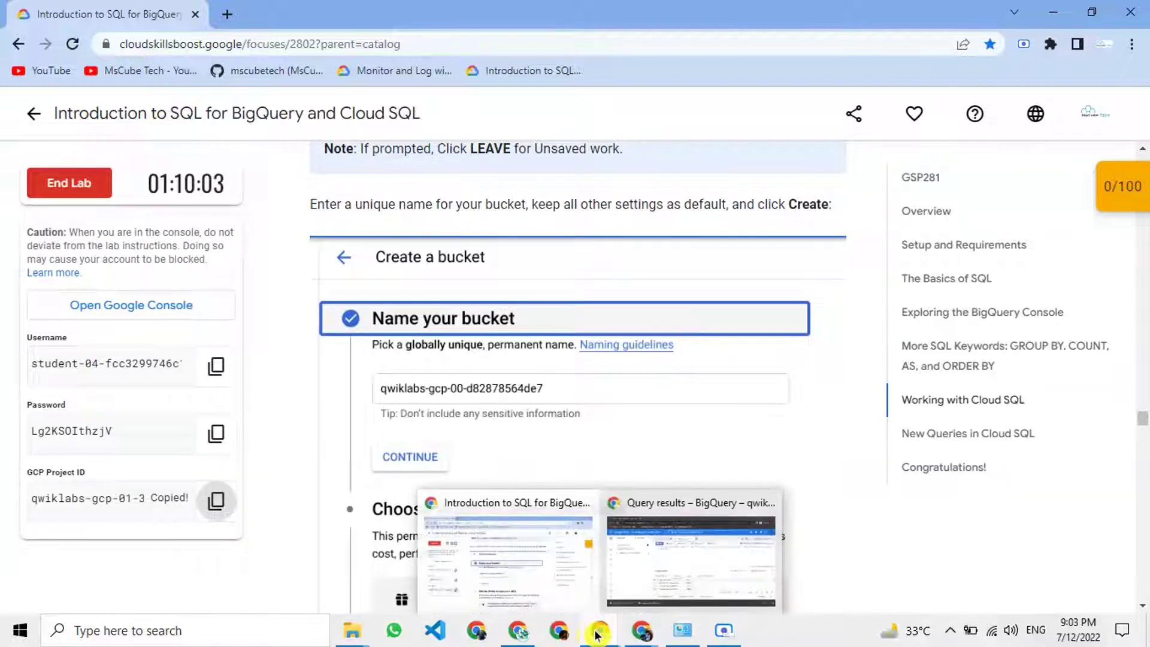
pyautogui.click(659, 567)
pyautogui.moveTo(26, 252)
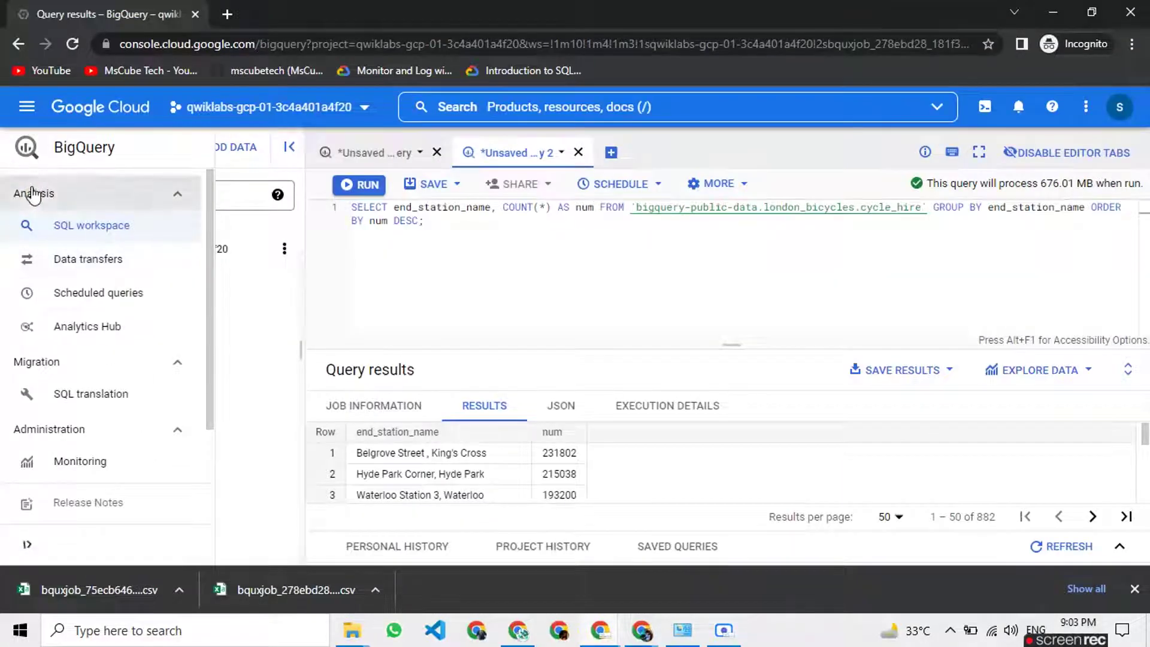
pyautogui.click(21, 111)
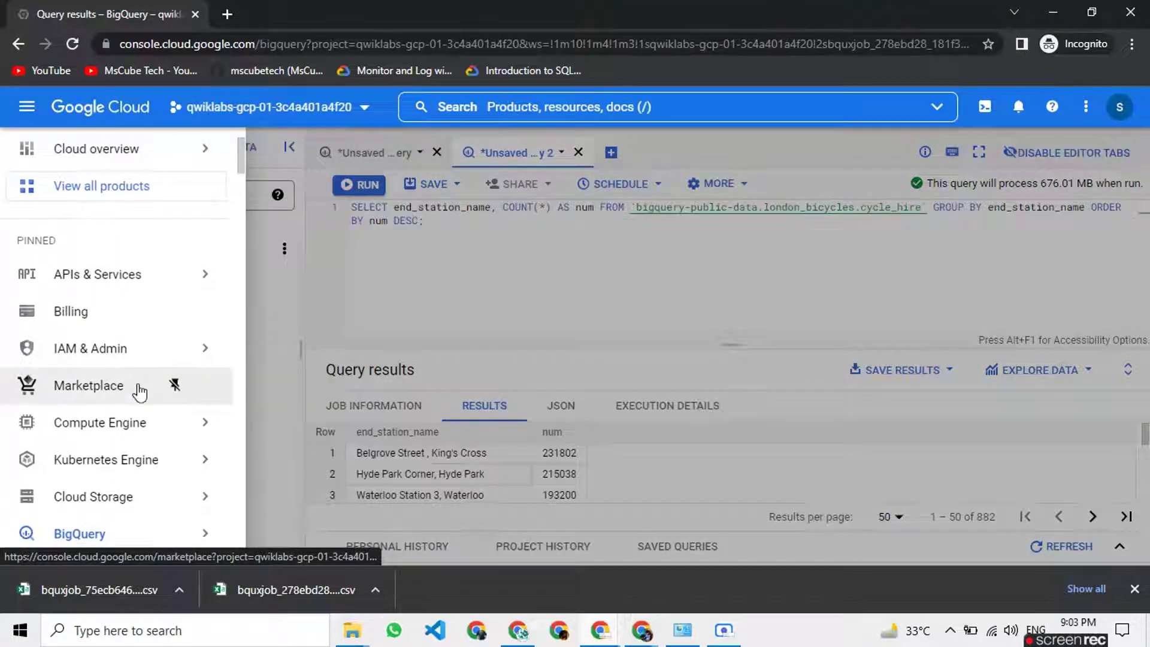
pyautogui.scroll(-1, 140, 393)
pyautogui.scroll(-2, 139, 392)
pyautogui.moveTo(123, 305)
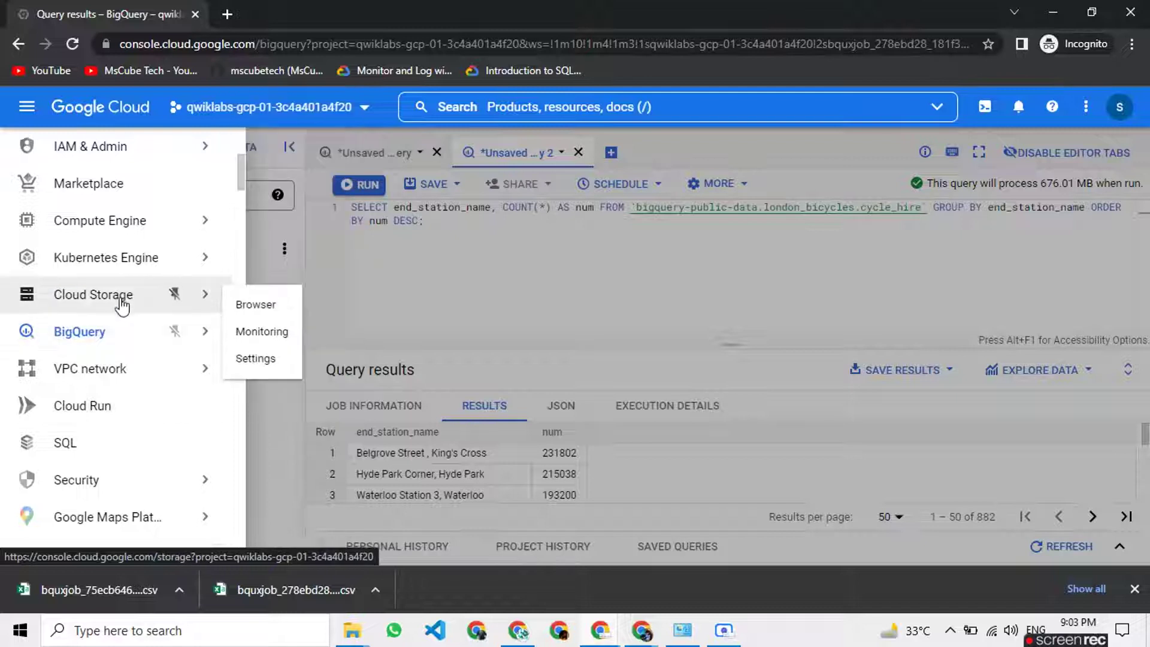
pyautogui.click(282, 310)
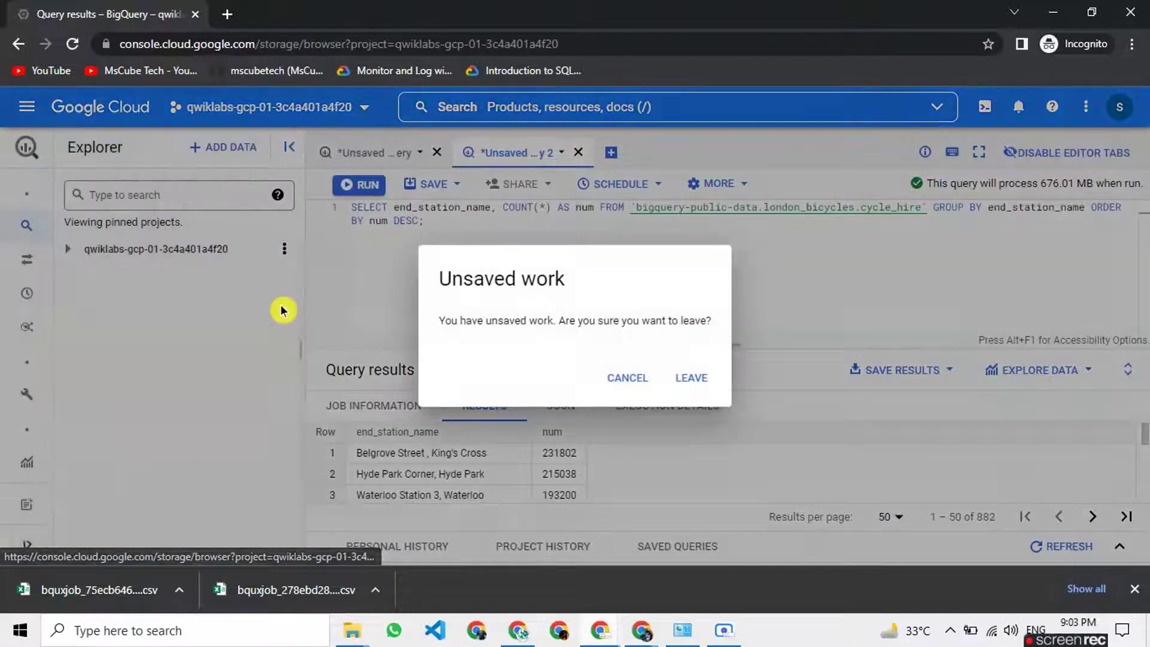
pyautogui.click(683, 388)
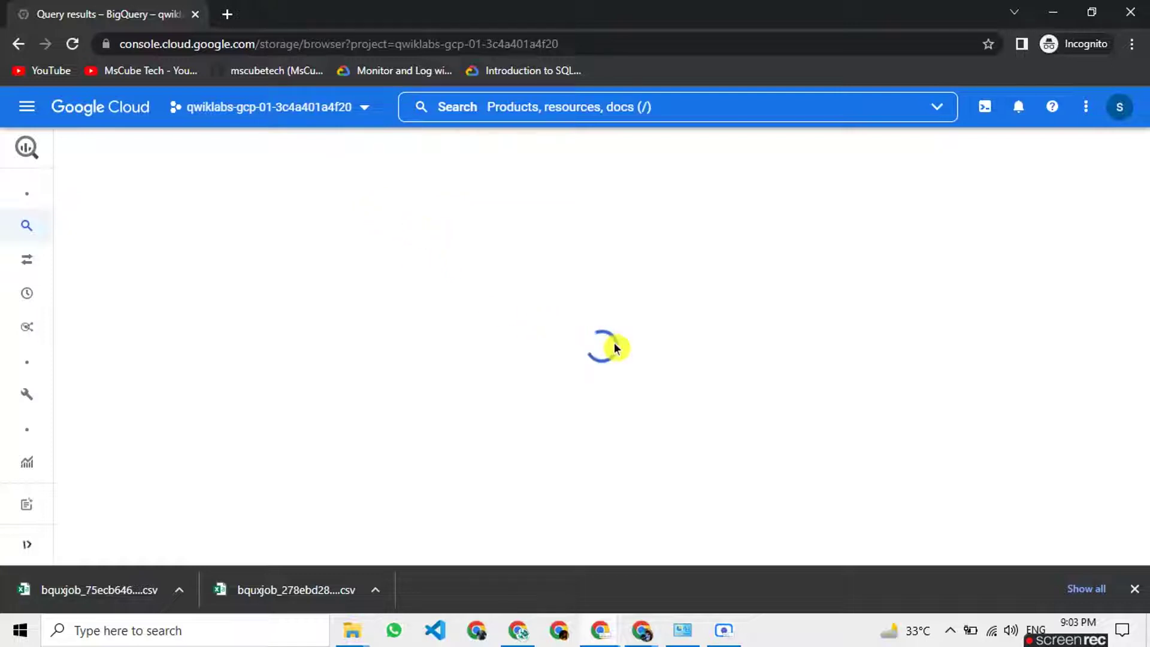
pyautogui.click(1134, 589)
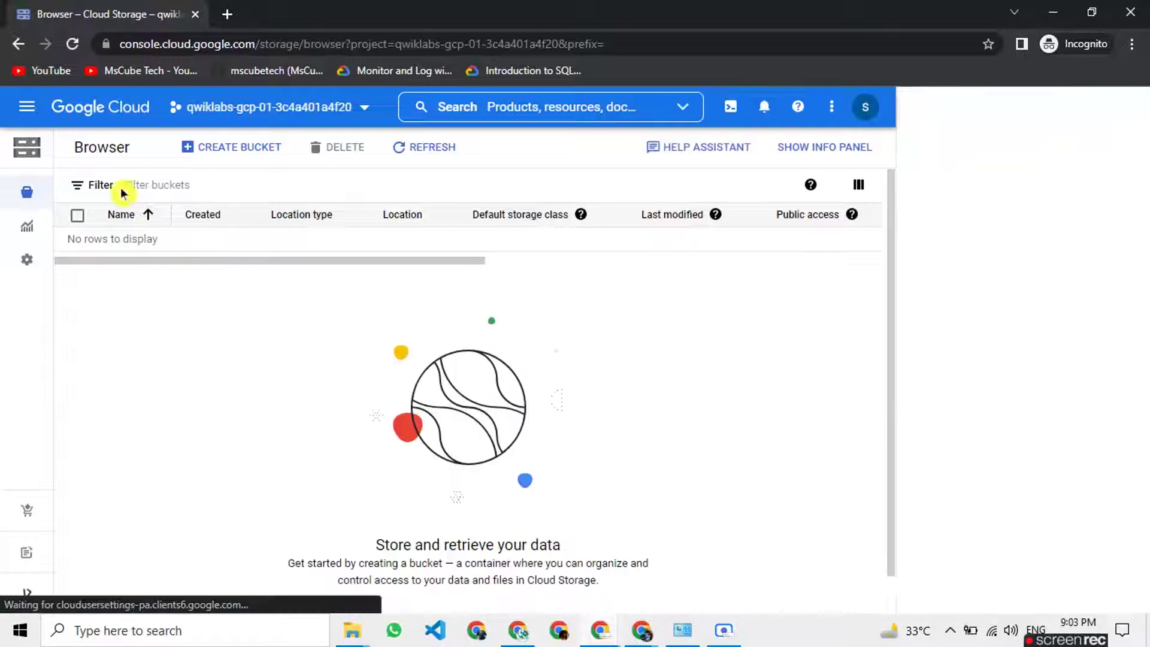
# - Try to create a storage bucket named with the copied GCP Project ID, keeping all other settings at their defaults
pyautogui.click(219, 156)
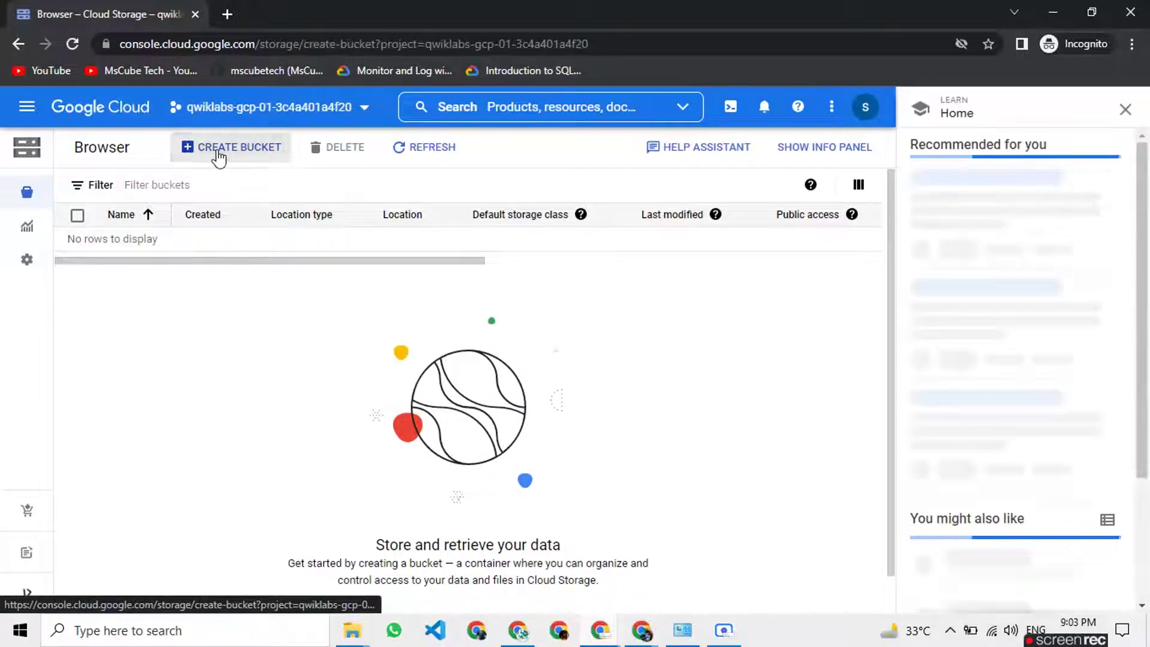
pyautogui.click(1124, 114)
pyautogui.click(203, 272)
pyautogui.hotkey('ctrl', 'v')
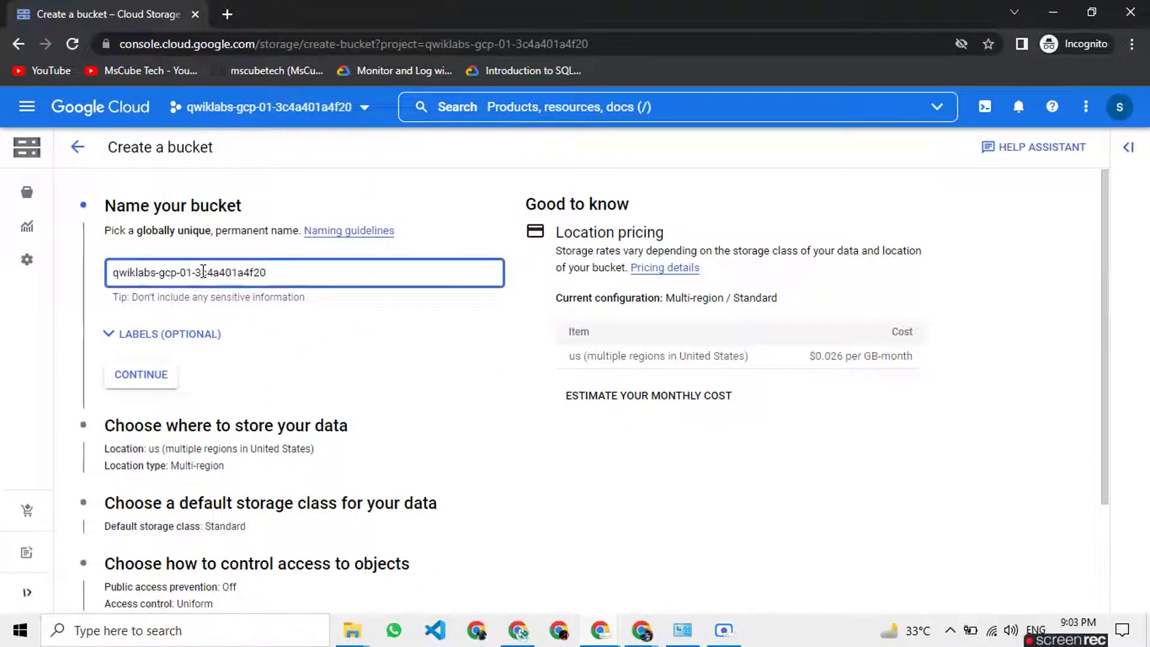
pyautogui.click(140, 378)
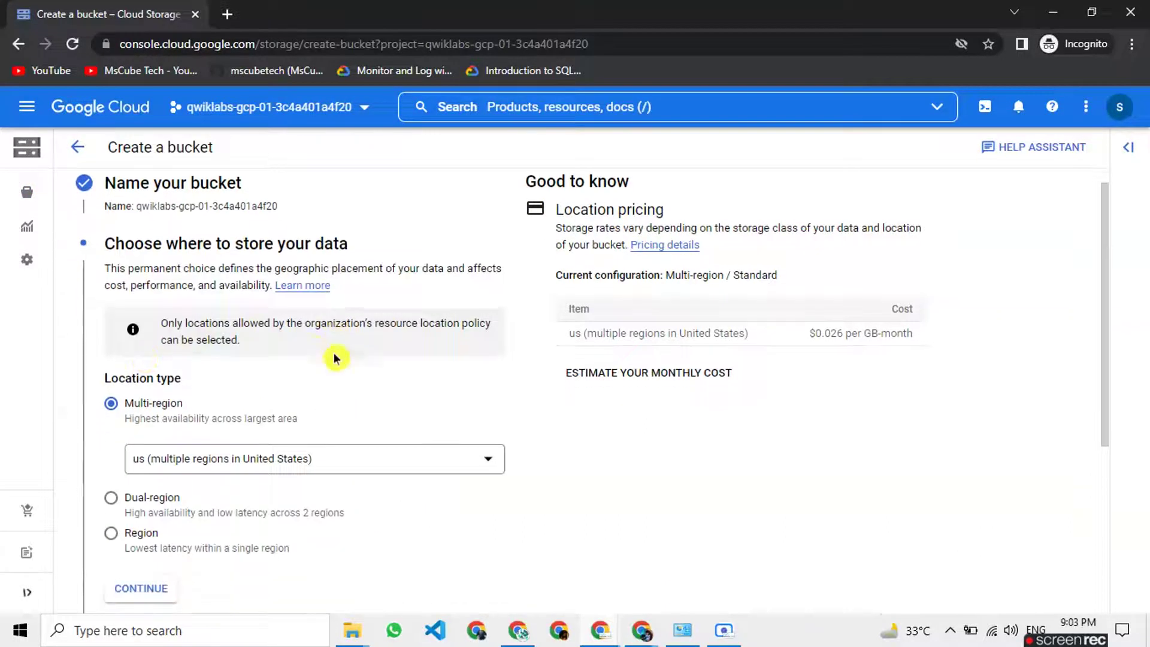
pyautogui.scroll(-5, 134, 403)
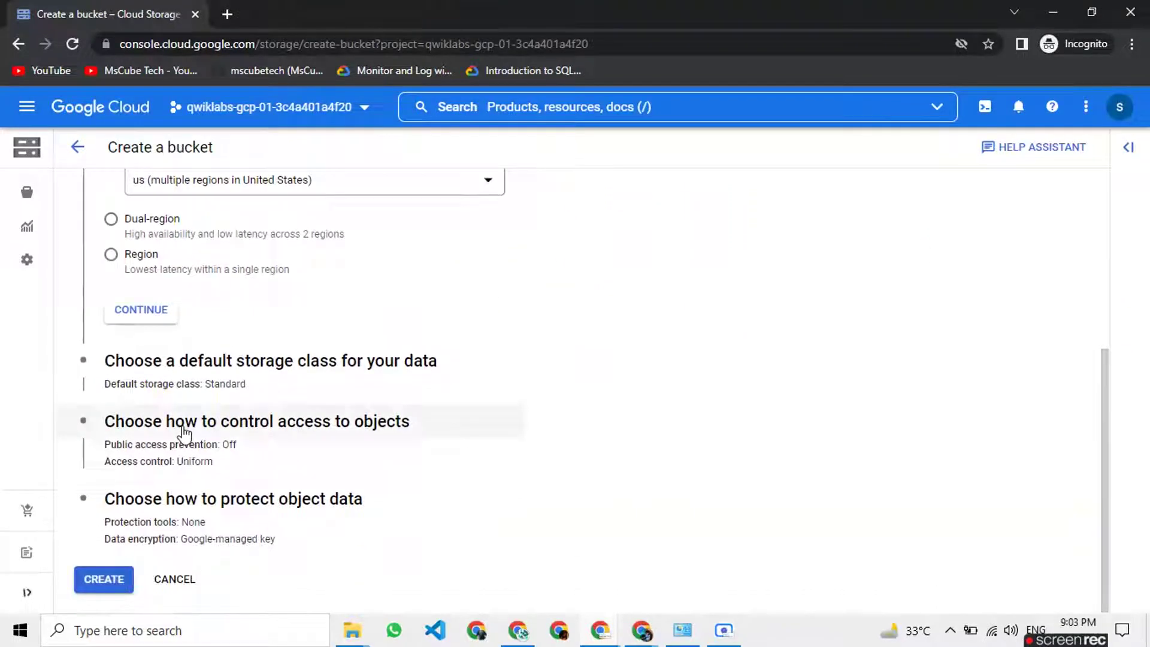
pyautogui.click(100, 580)
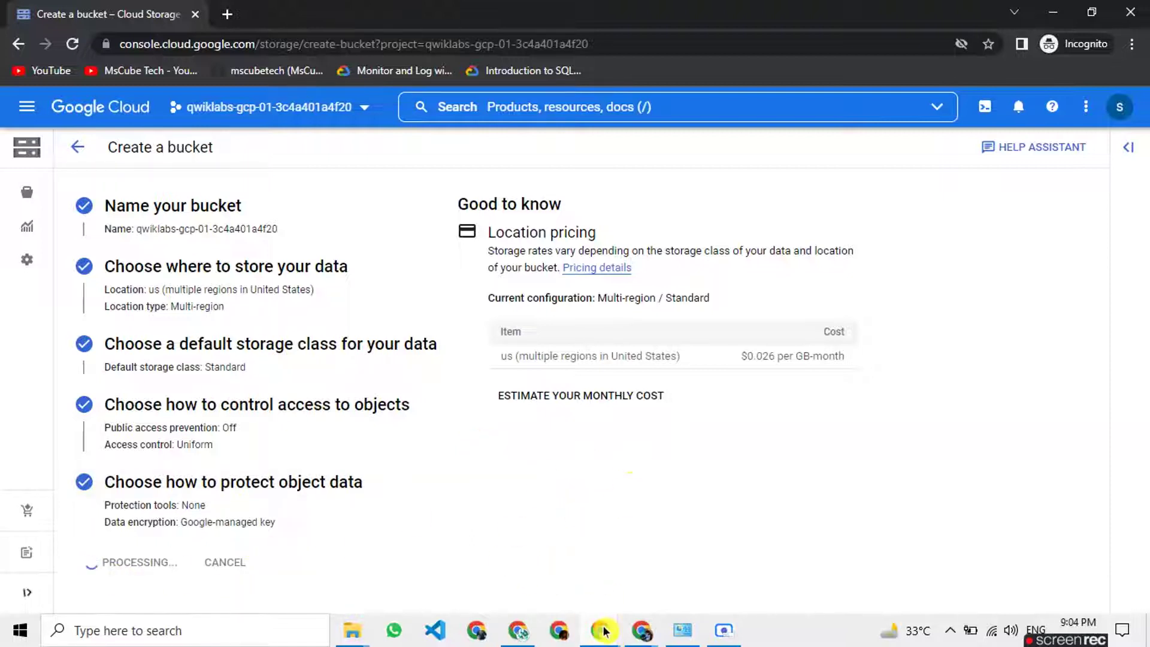
# - Read the lab instructions on checking bucket progress, uploading the two CSV files and renaming them
pyautogui.moveTo(600, 640)
pyautogui.click(488, 531)
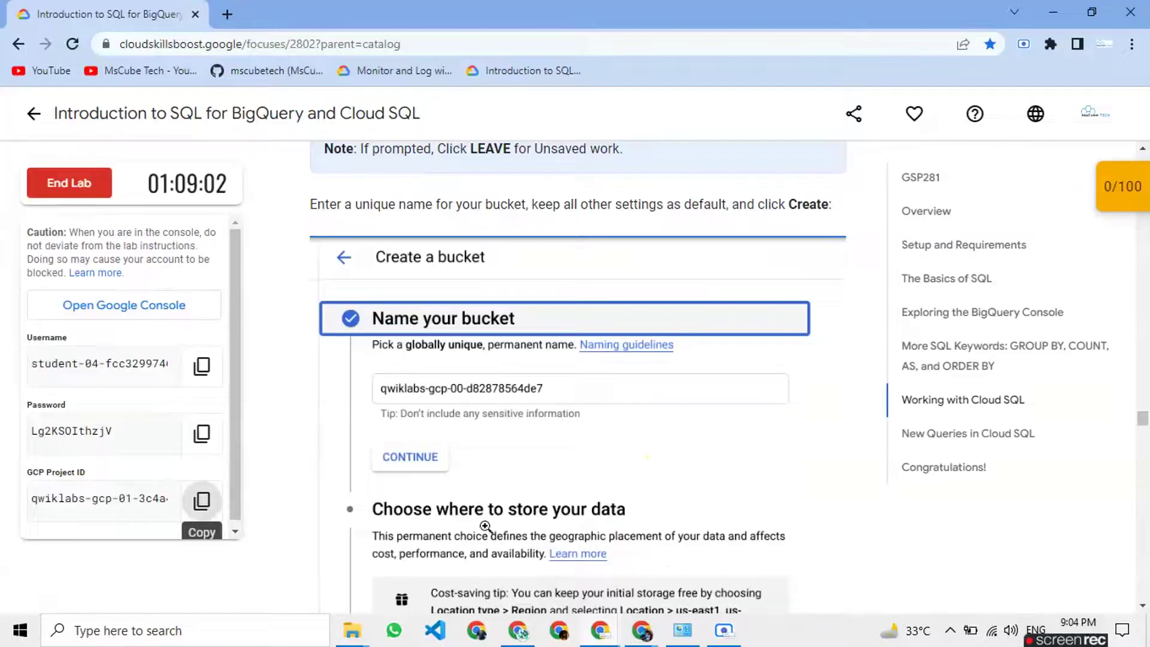
pyautogui.scroll(-6, 450, 416)
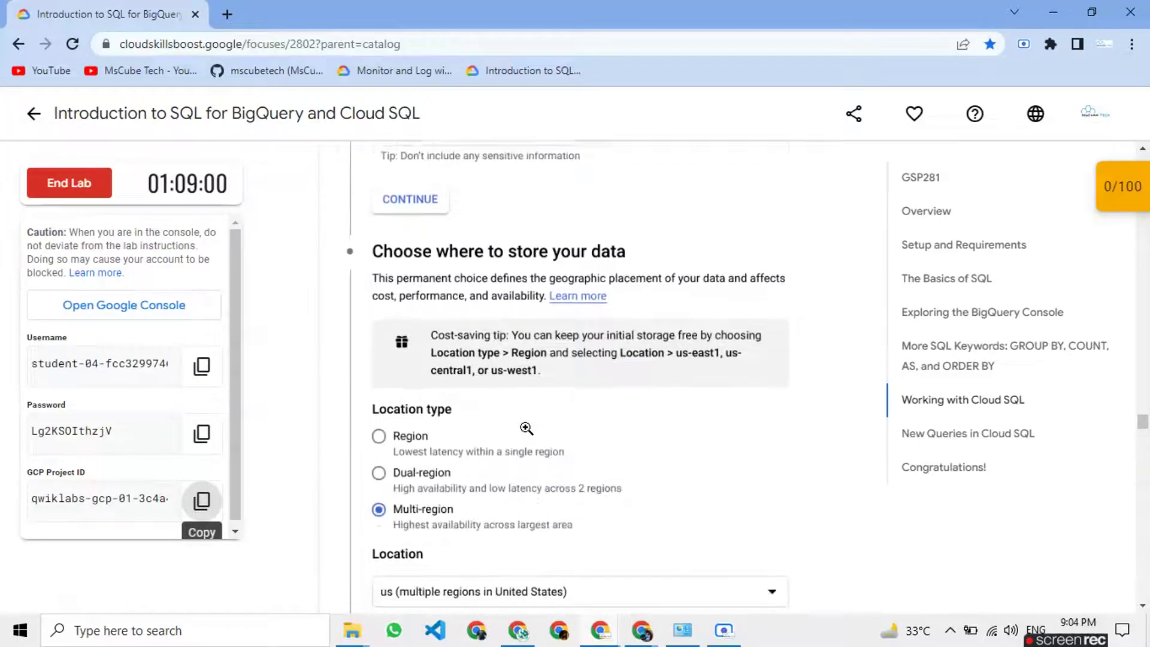
pyautogui.scroll(-4, 473, 412)
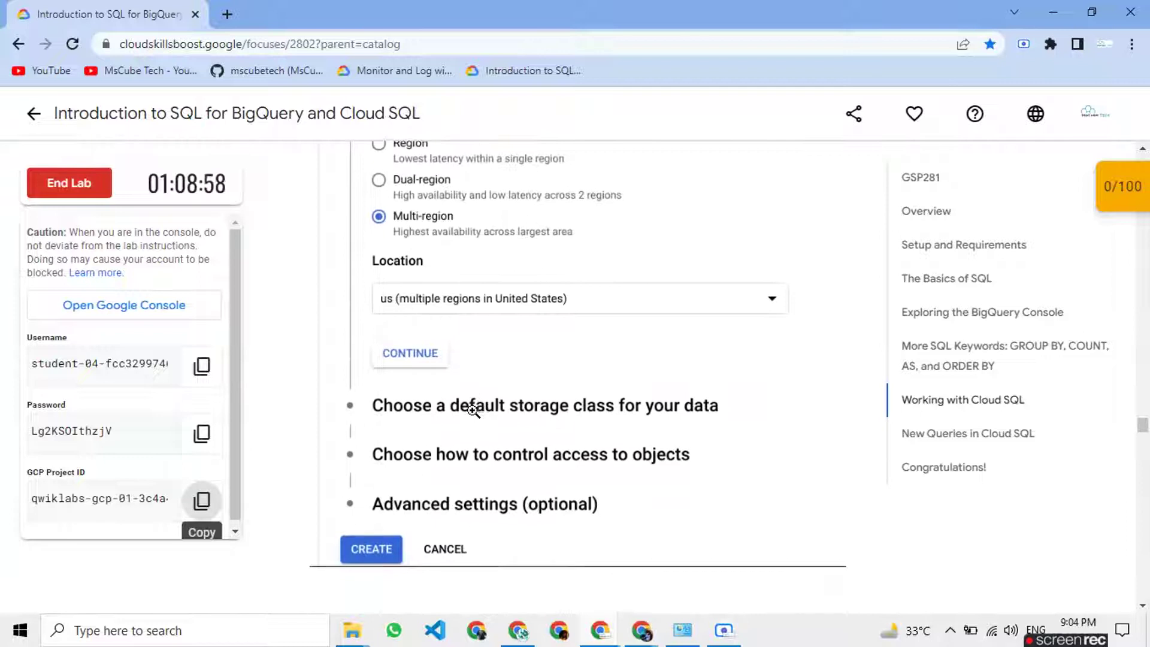
pyautogui.scroll(-3, 473, 412)
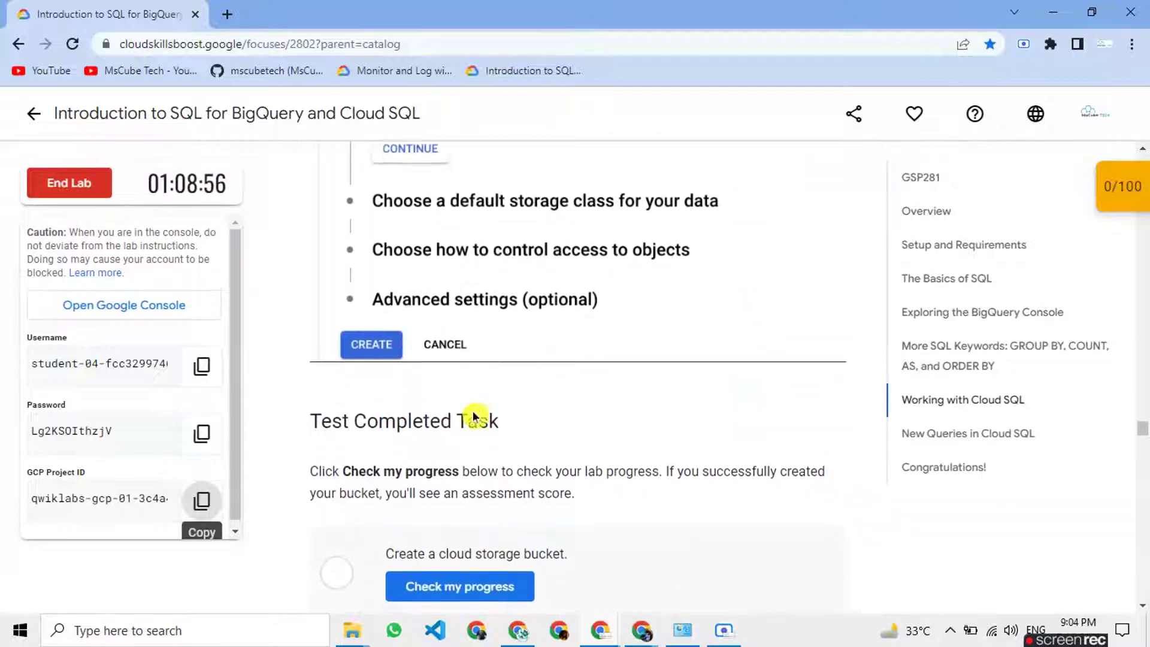
pyautogui.scroll(-5, 467, 512)
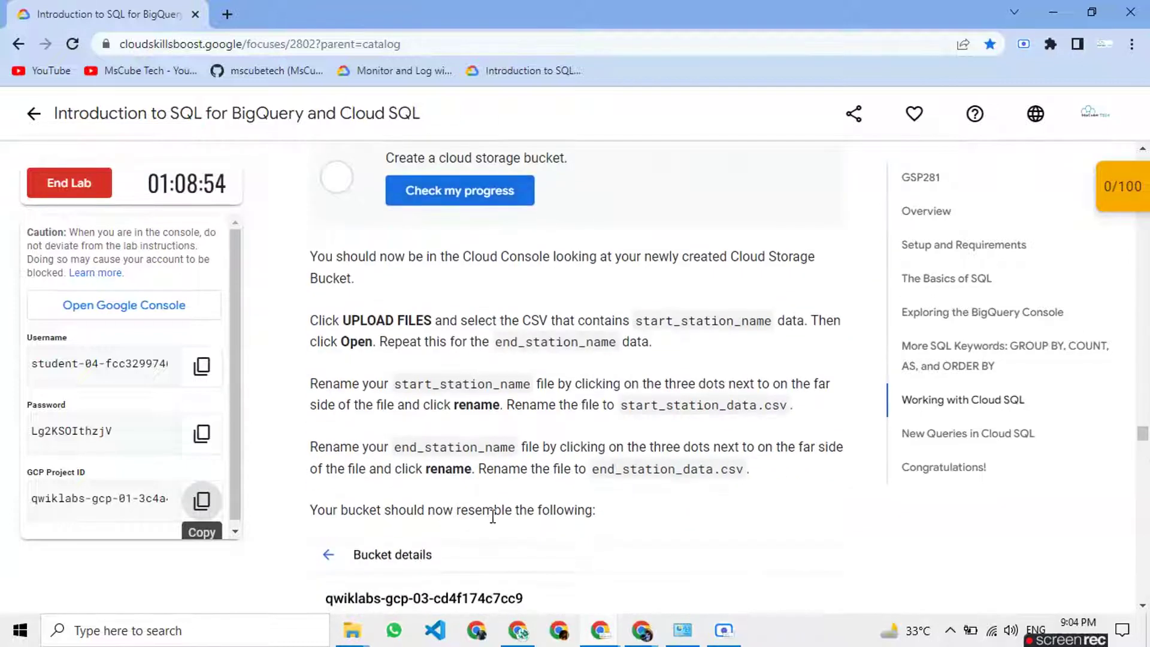
pyautogui.scroll(-5, 539, 462)
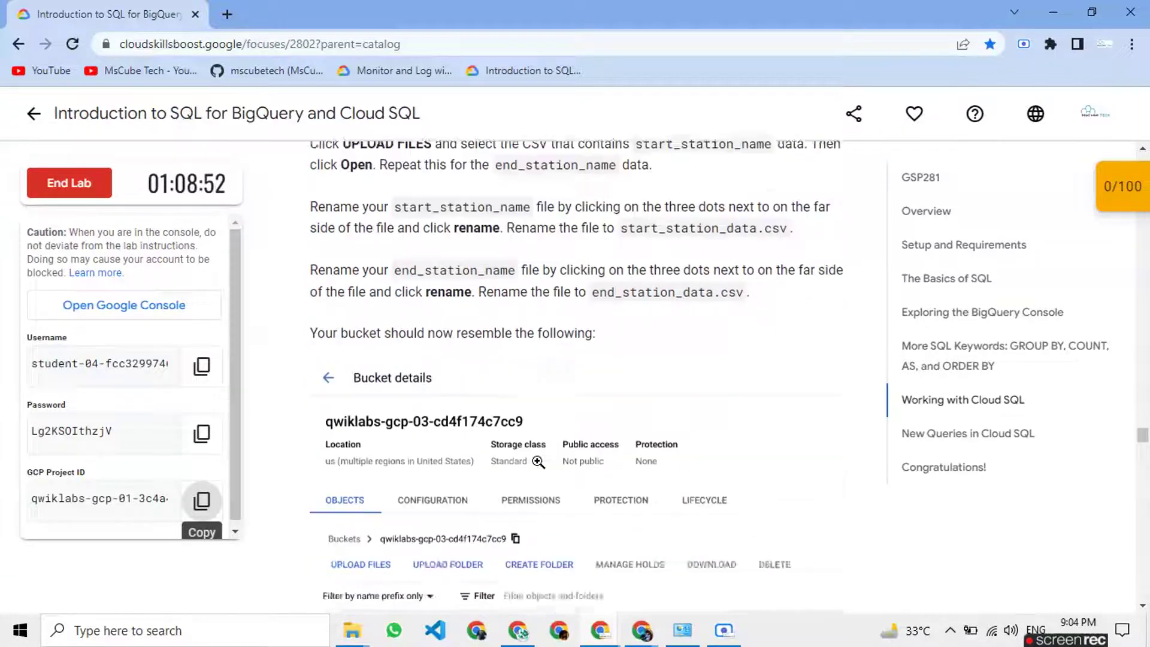
pyautogui.scroll(1, 599, 431)
pyautogui.scroll(7, 619, 410)
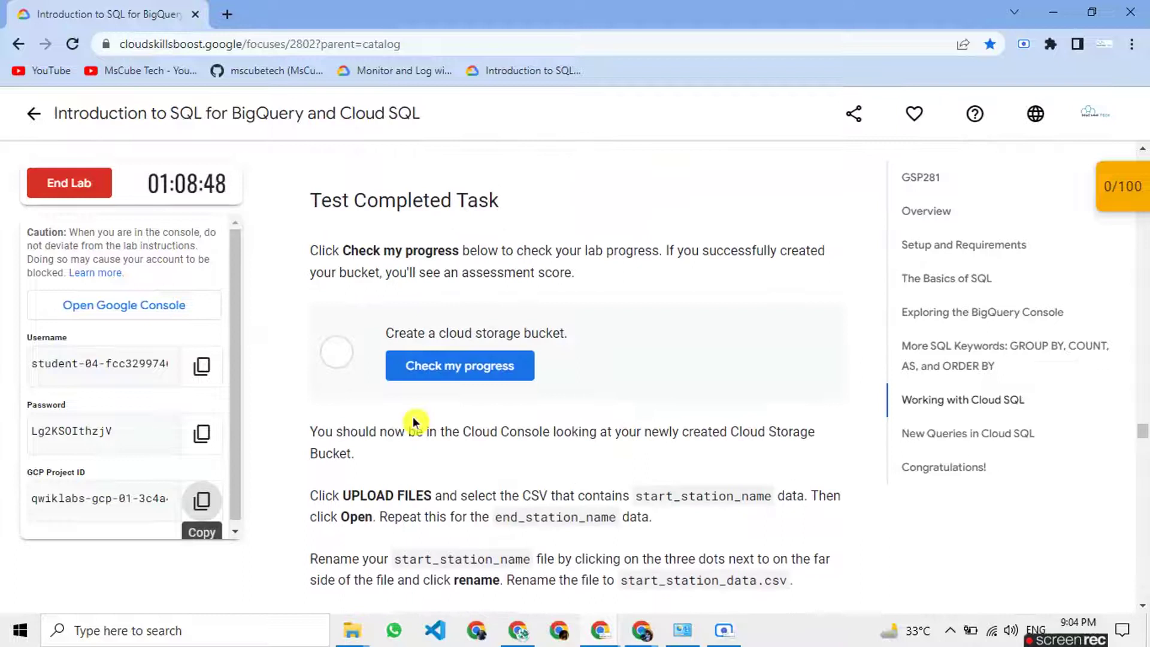
# - Return to the console, recheck the bucket name and submit the bucket creation again with the same settings
pyautogui.moveTo(602, 634)
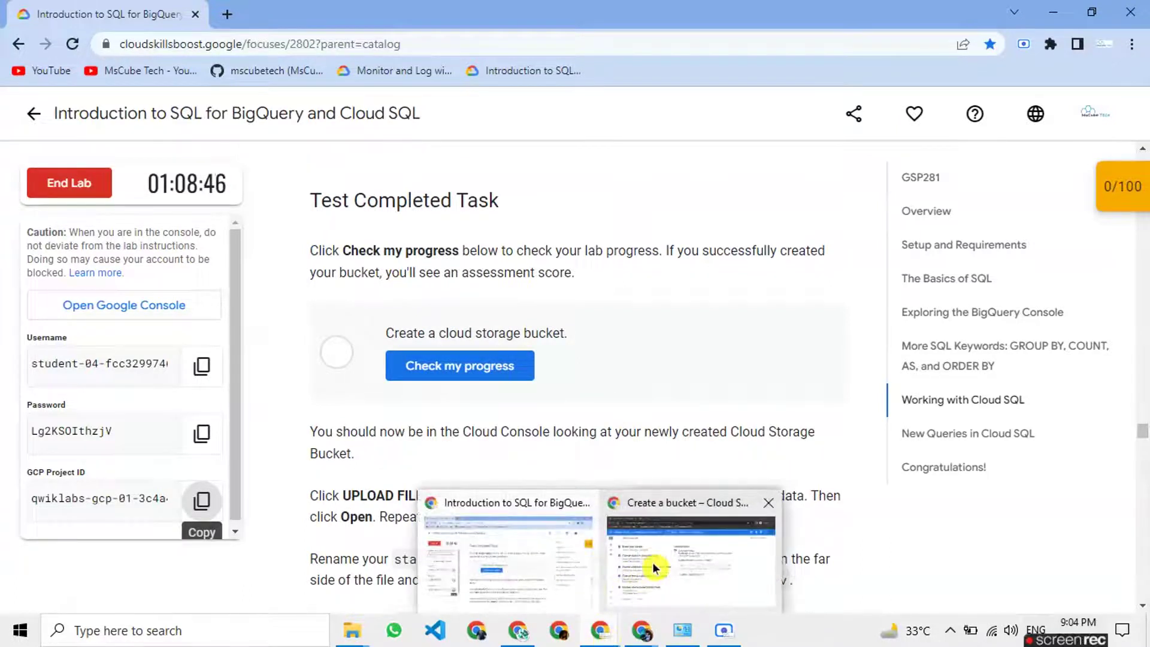
pyautogui.click(652, 562)
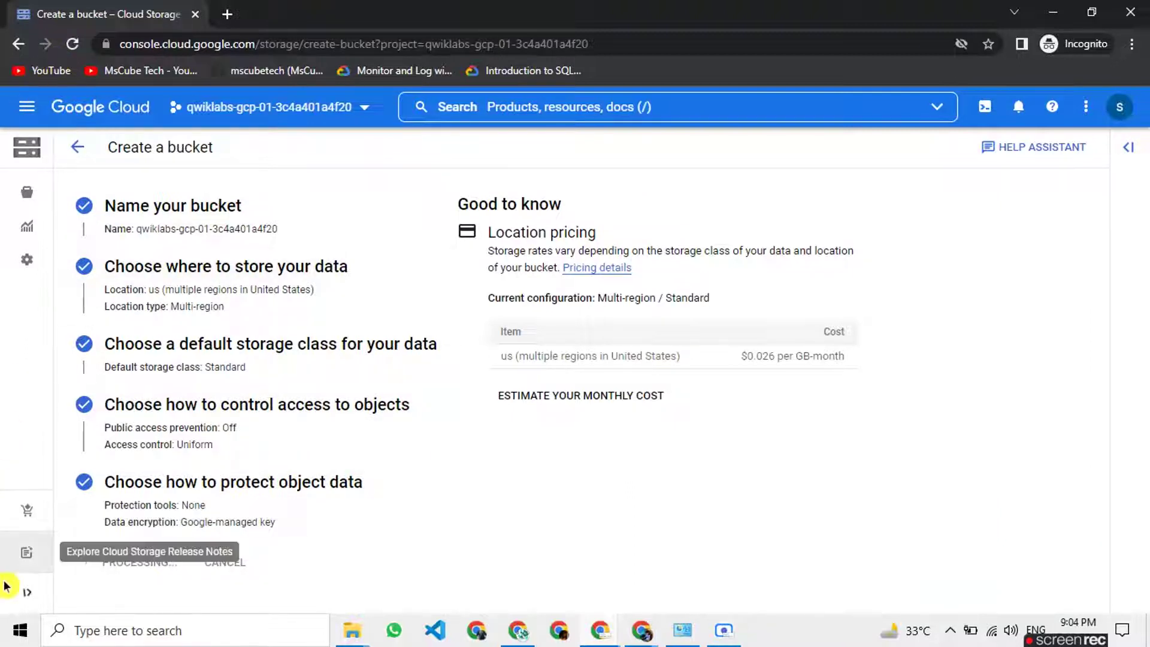
pyautogui.click(26, 593)
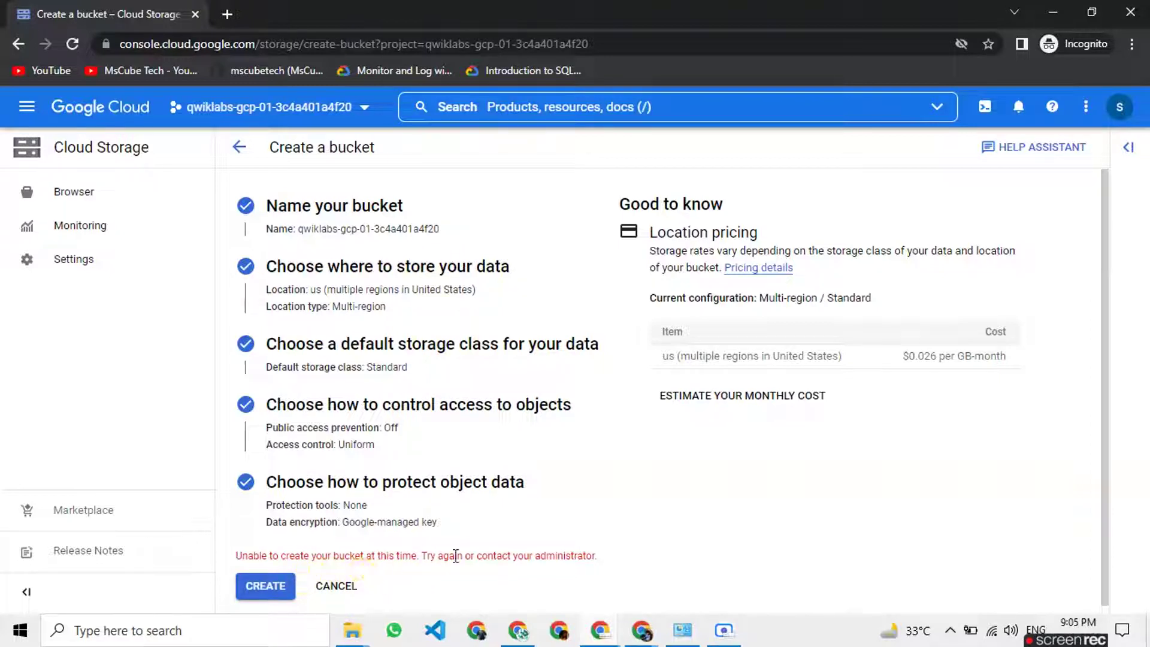
pyautogui.click(363, 222)
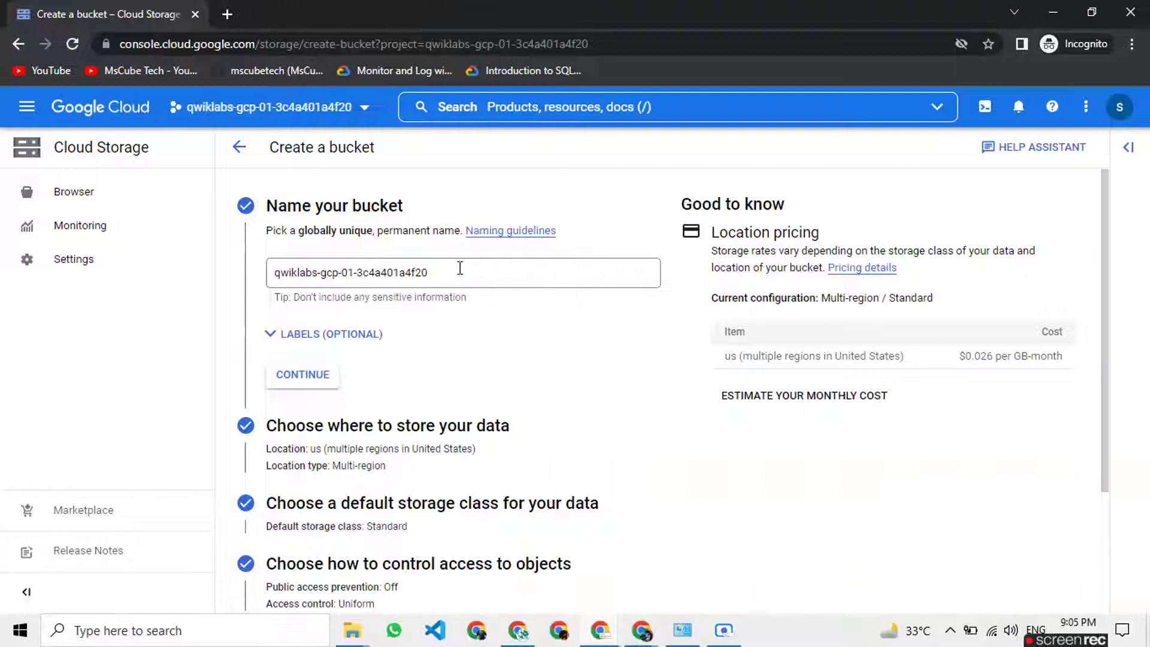
pyautogui.click(303, 375)
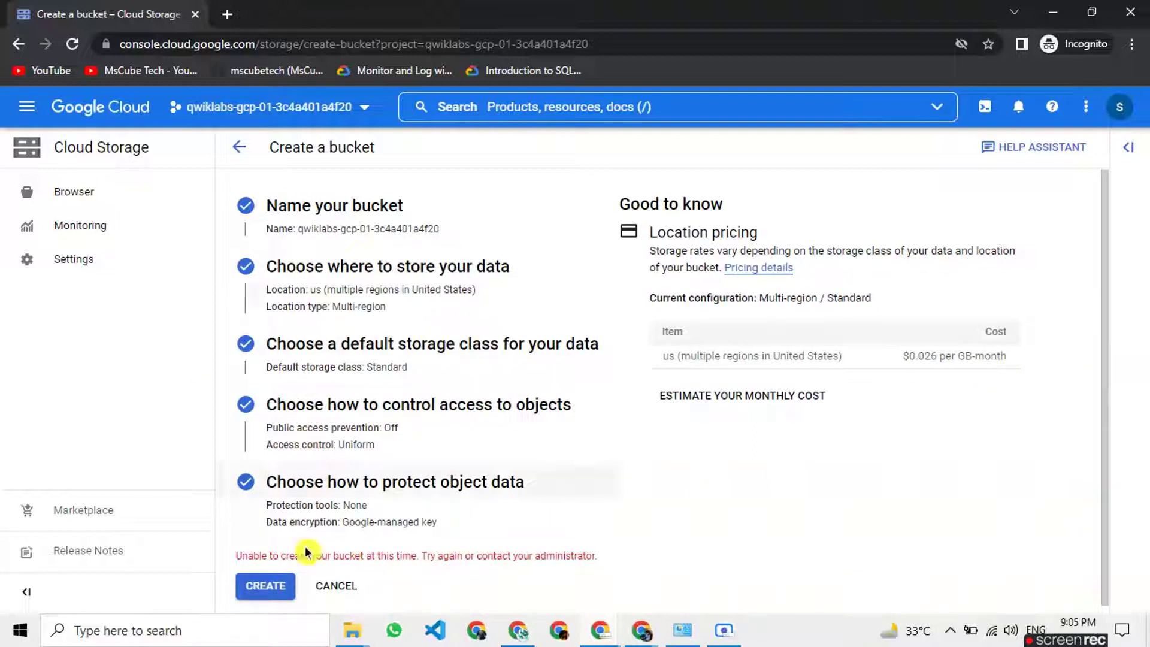
pyautogui.click(268, 592)
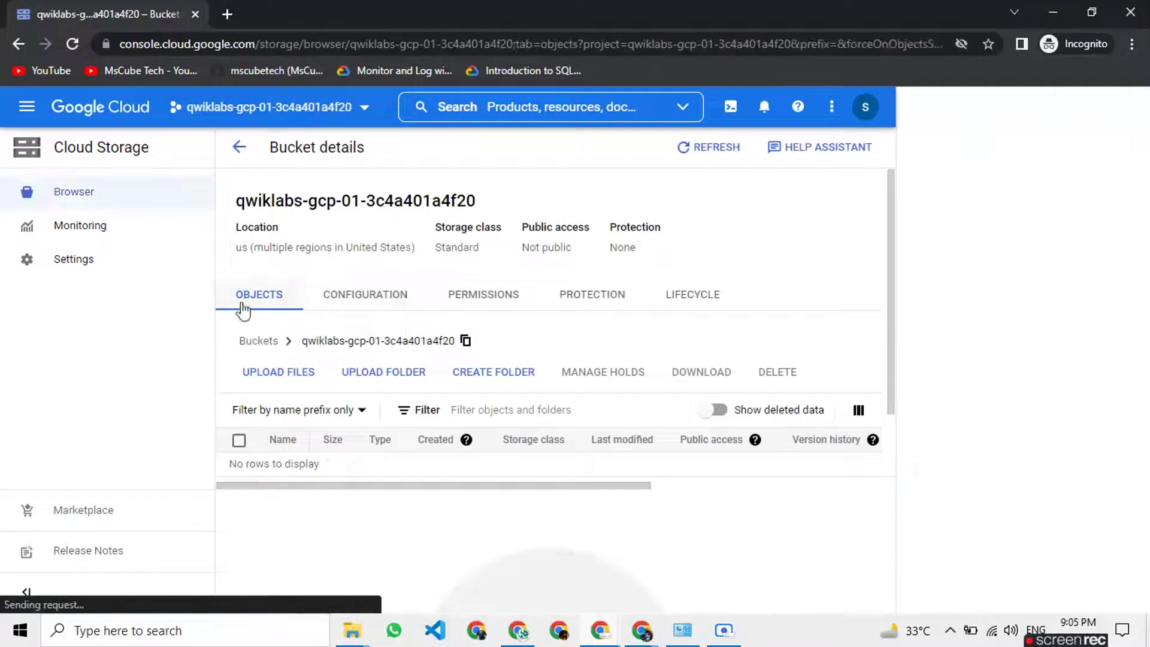
# - Upload the CSV files bquxjob_75ecb646_181f3260e92 and bquxjob_278ebd28_181f3258d99 from Downloads into the bucket, and dismiss the learning recommendations
pyautogui.click(278, 370)
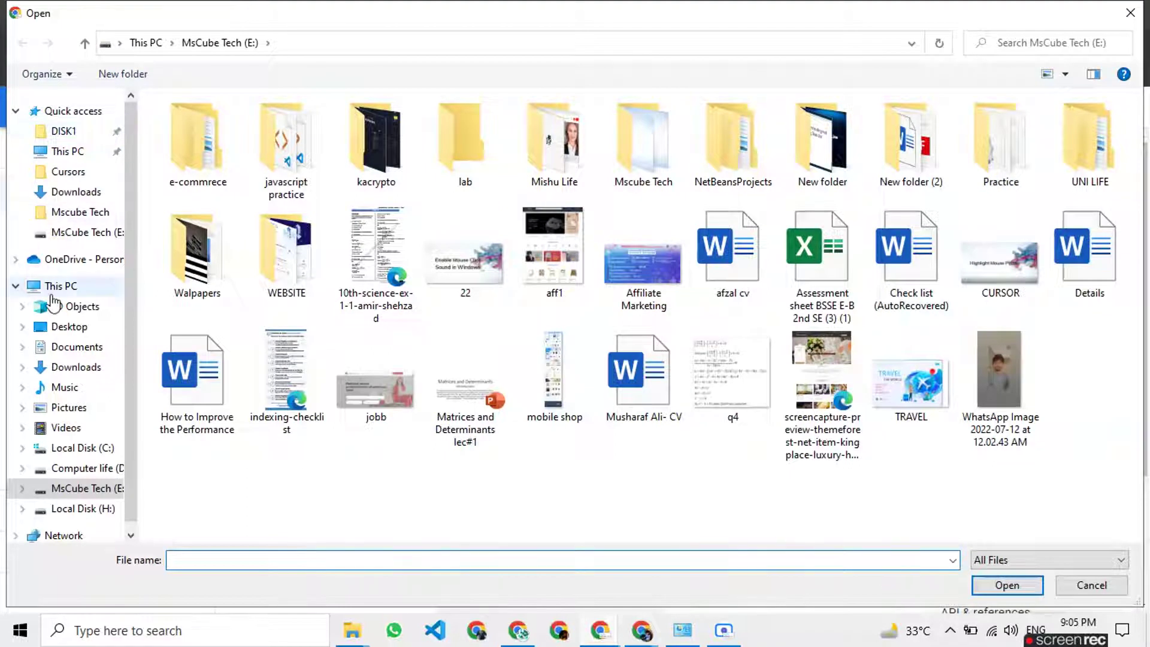
pyautogui.click(90, 366)
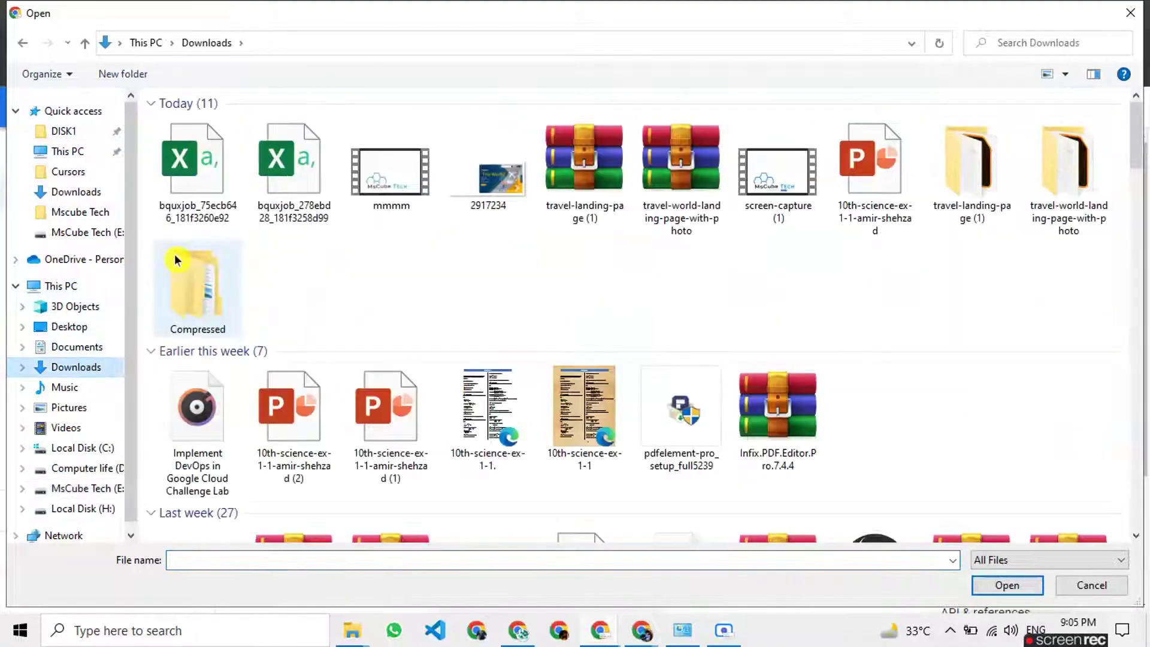
pyautogui.click(175, 187)
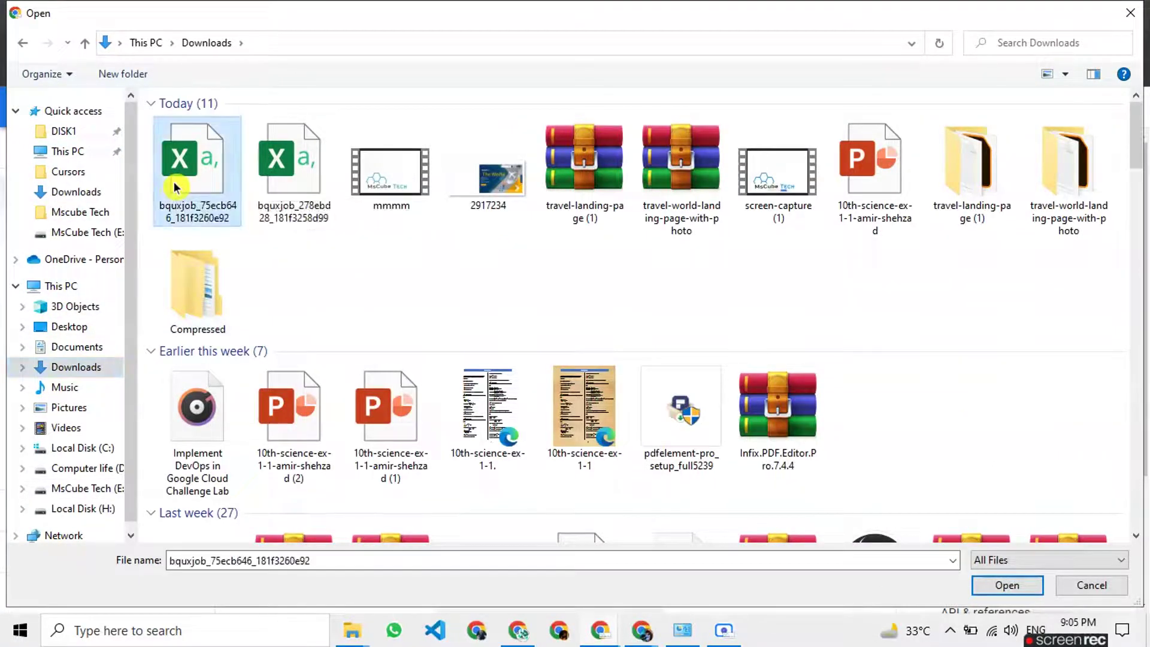
pyautogui.keyDown('ctrl'); pyautogui.click(268, 197); pyautogui.keyUp('ctrl')
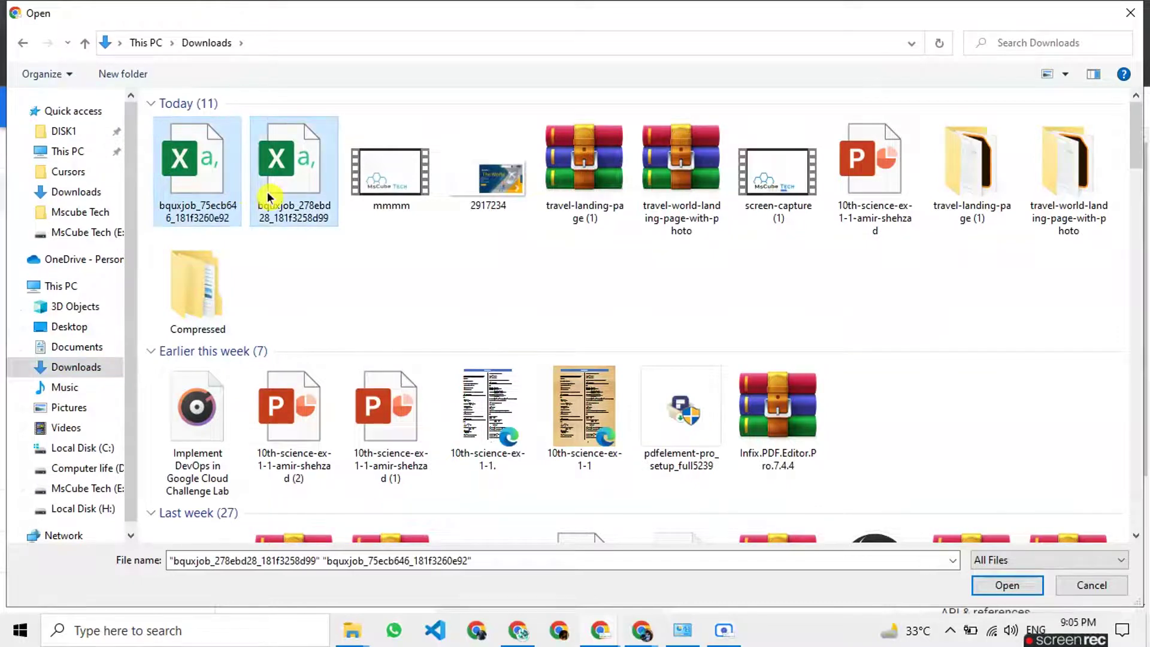
pyautogui.press('Return')
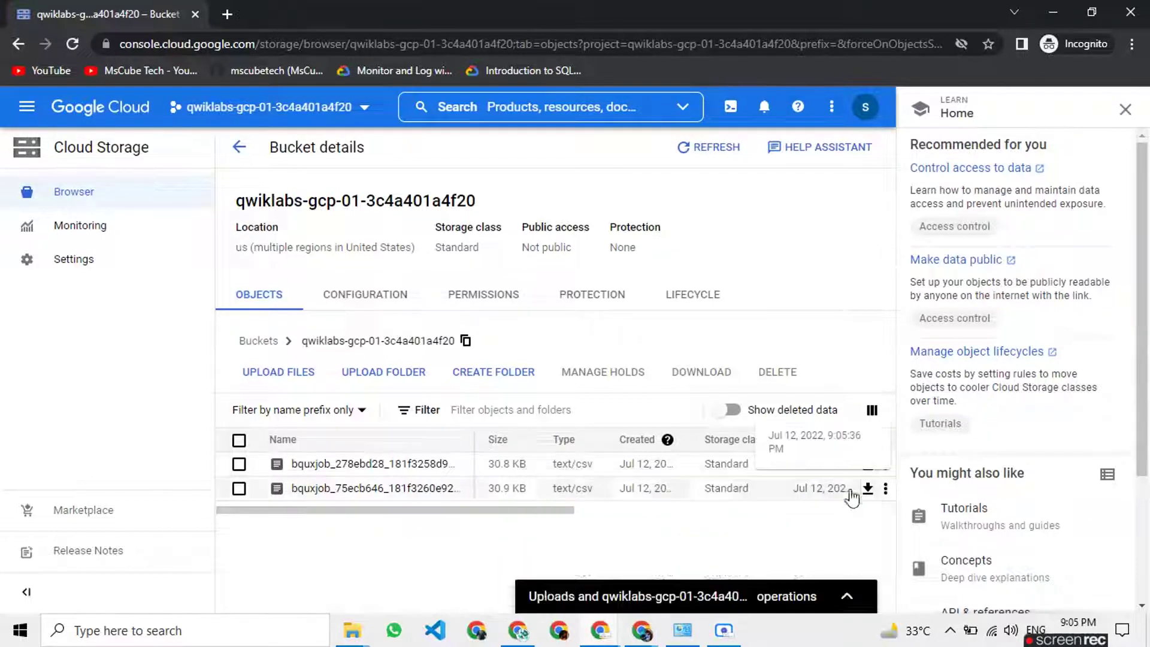
pyautogui.click(1126, 109)
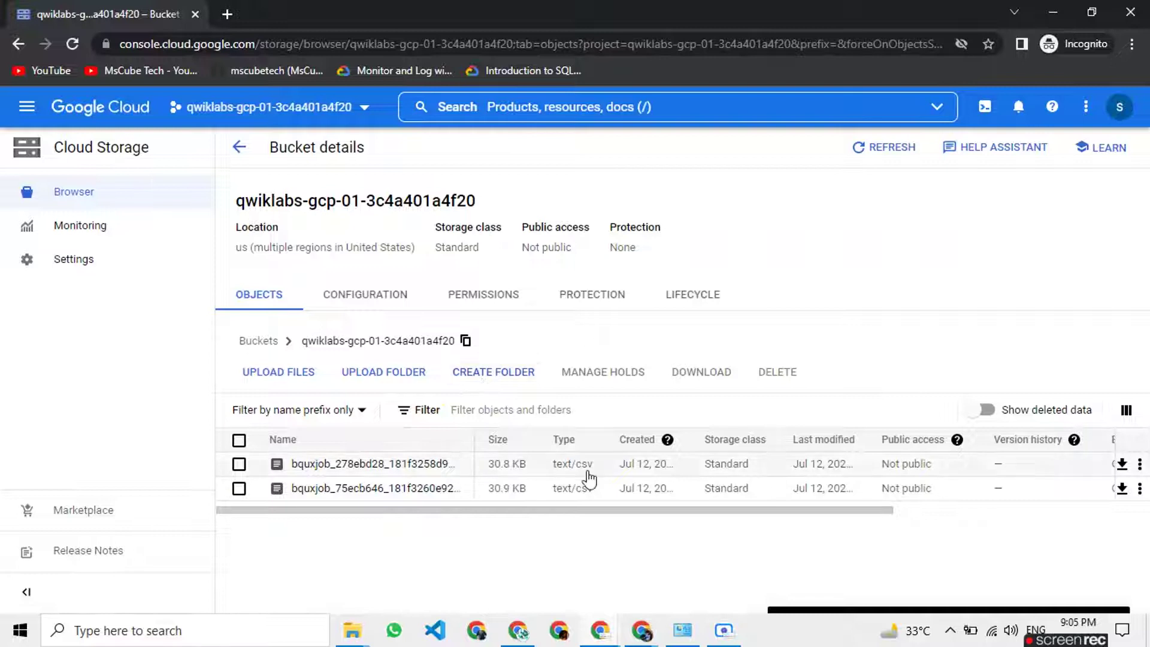
# - Return to the lab page and check progress for creating the Cloud Storage bucket and uploading the CSV files
pyautogui.moveTo(604, 635)
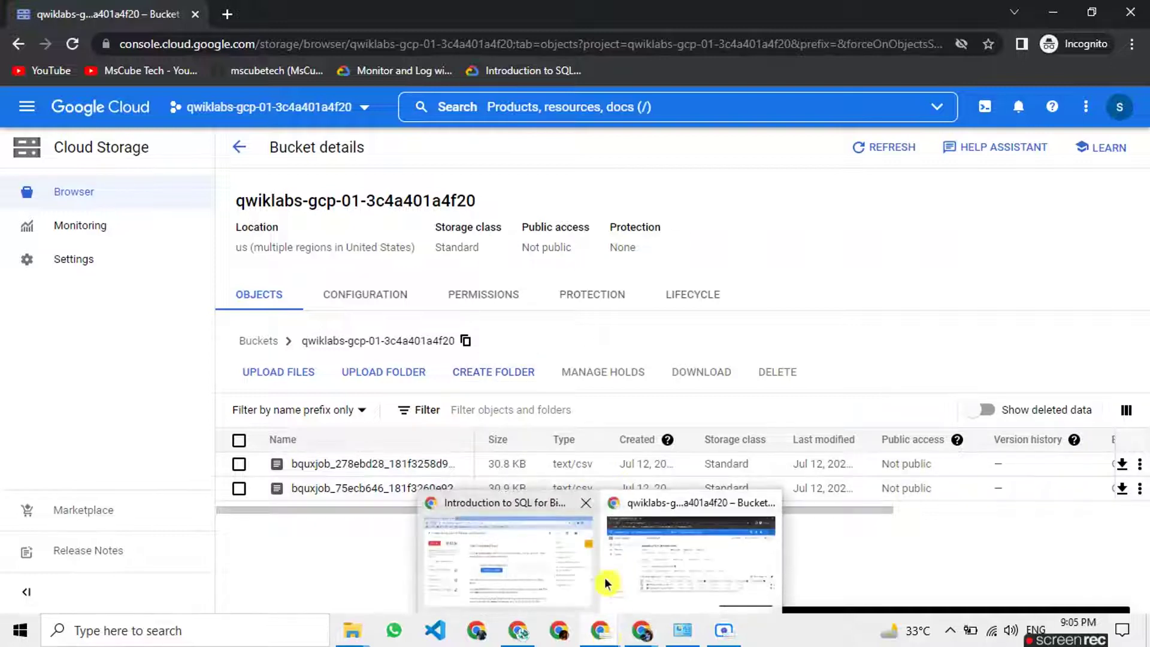
pyautogui.click(536, 549)
pyautogui.scroll(-1, 539, 551)
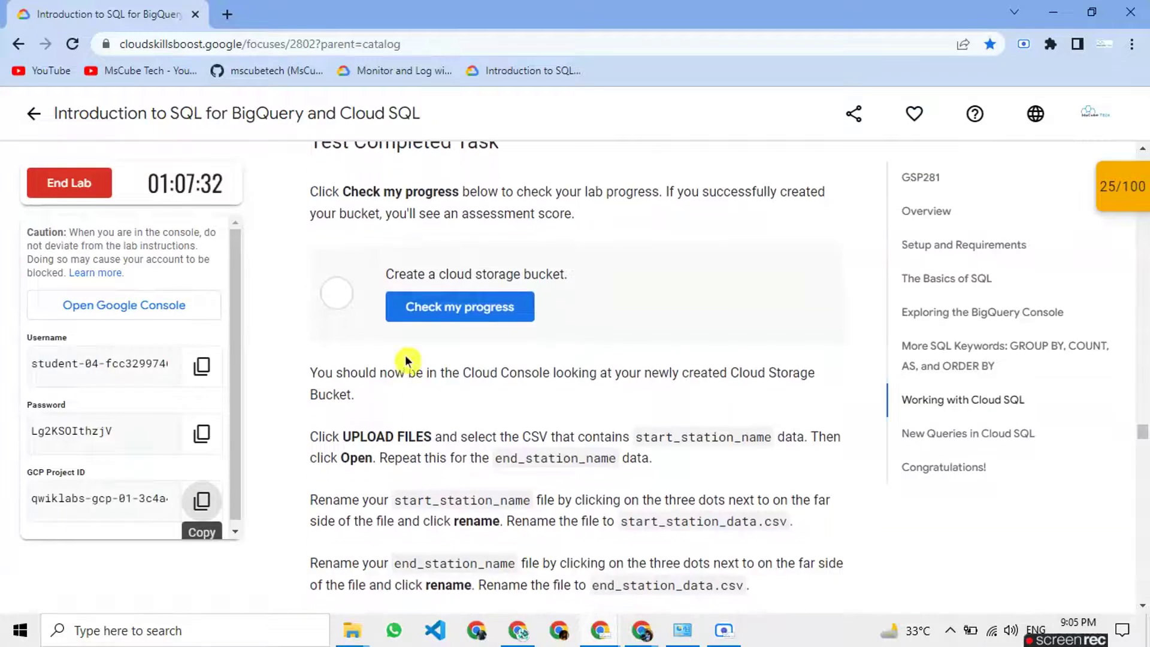
pyautogui.click(450, 311)
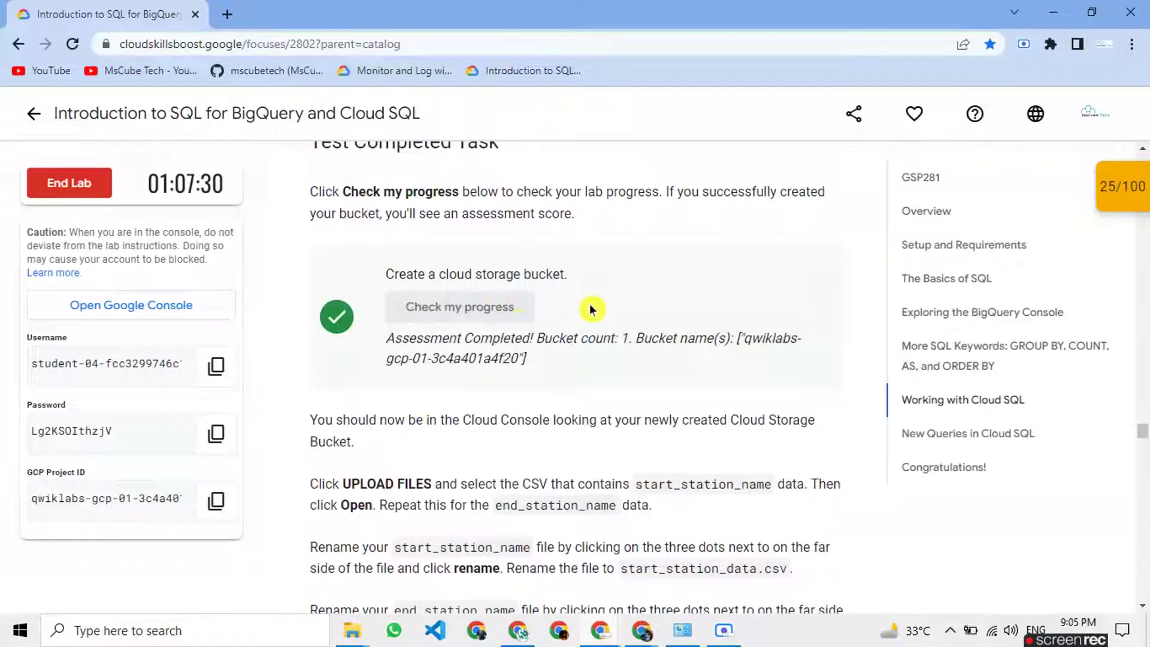
pyautogui.scroll(-2, 590, 304)
pyautogui.scroll(-10, 590, 308)
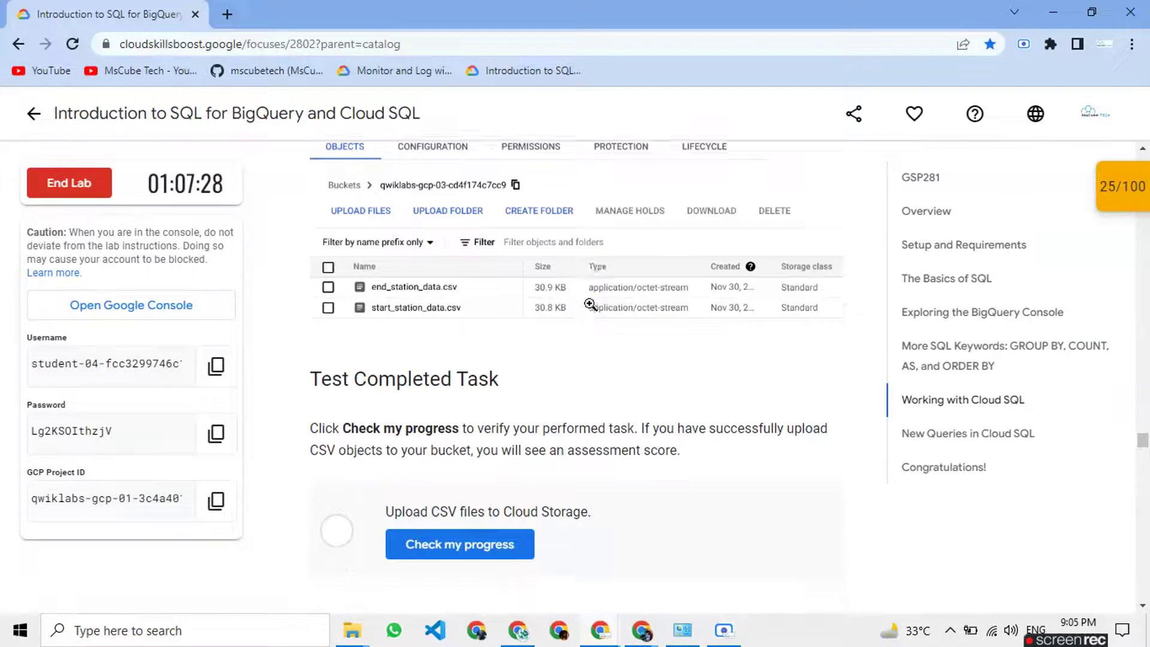
pyautogui.click(462, 477)
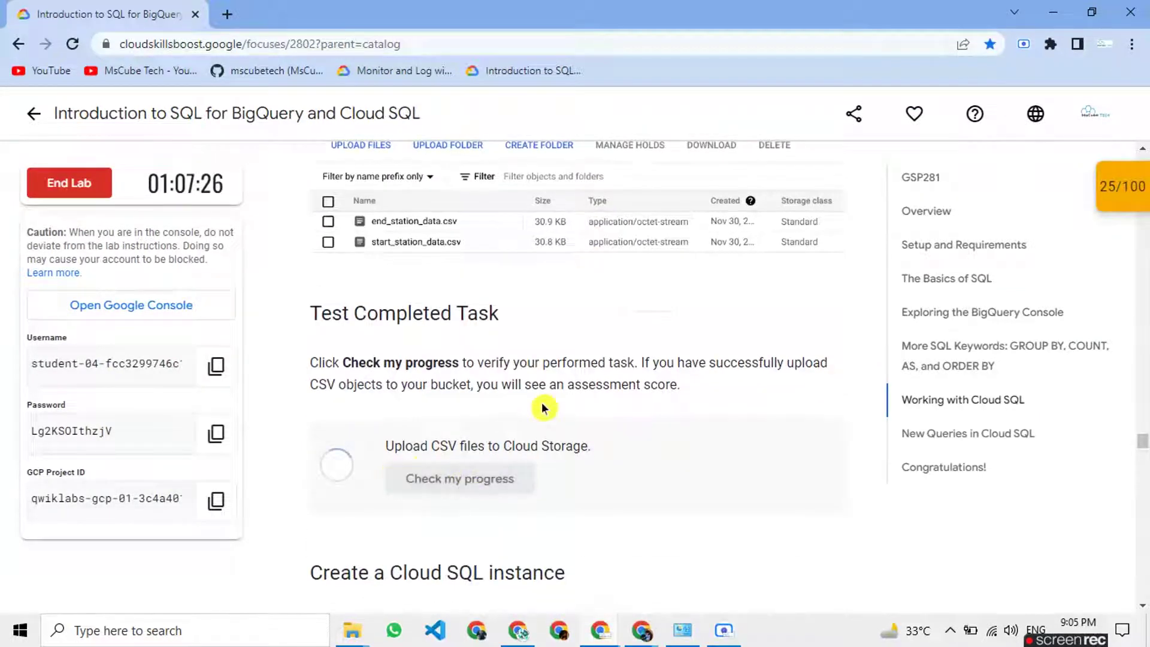
pyautogui.scroll(-1, 542, 407)
pyautogui.scroll(-3, 542, 407)
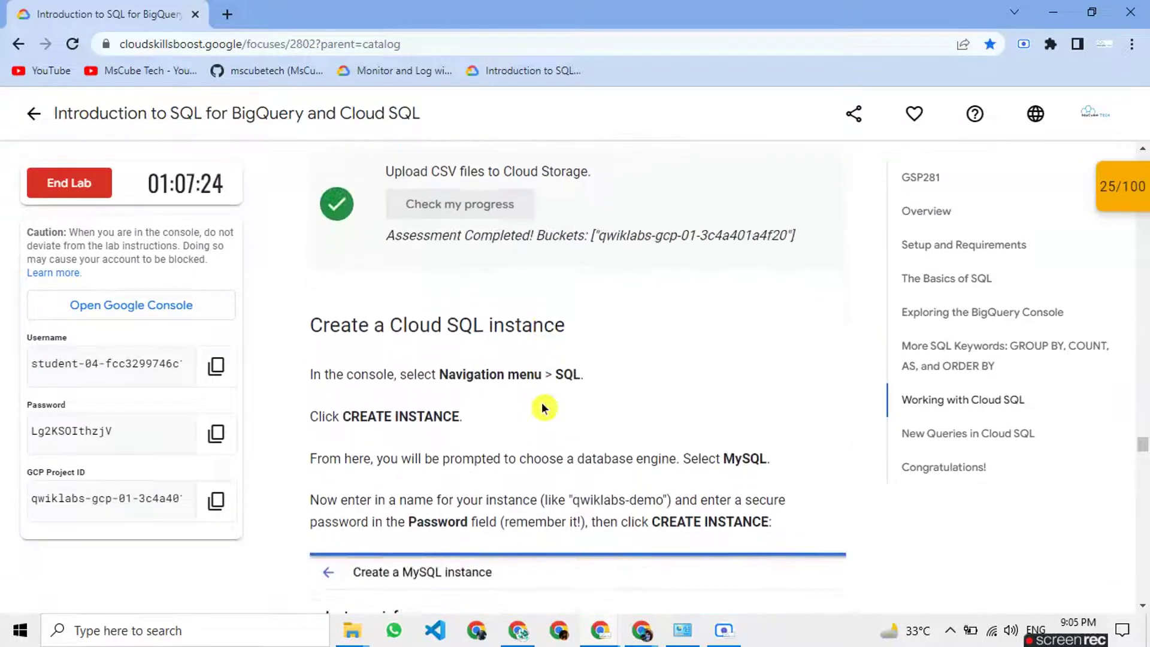
# - Switch back to the Google Cloud console, open the Cloud SQL instances page and start creating an instance
pyautogui.doubleClick(576, 378)
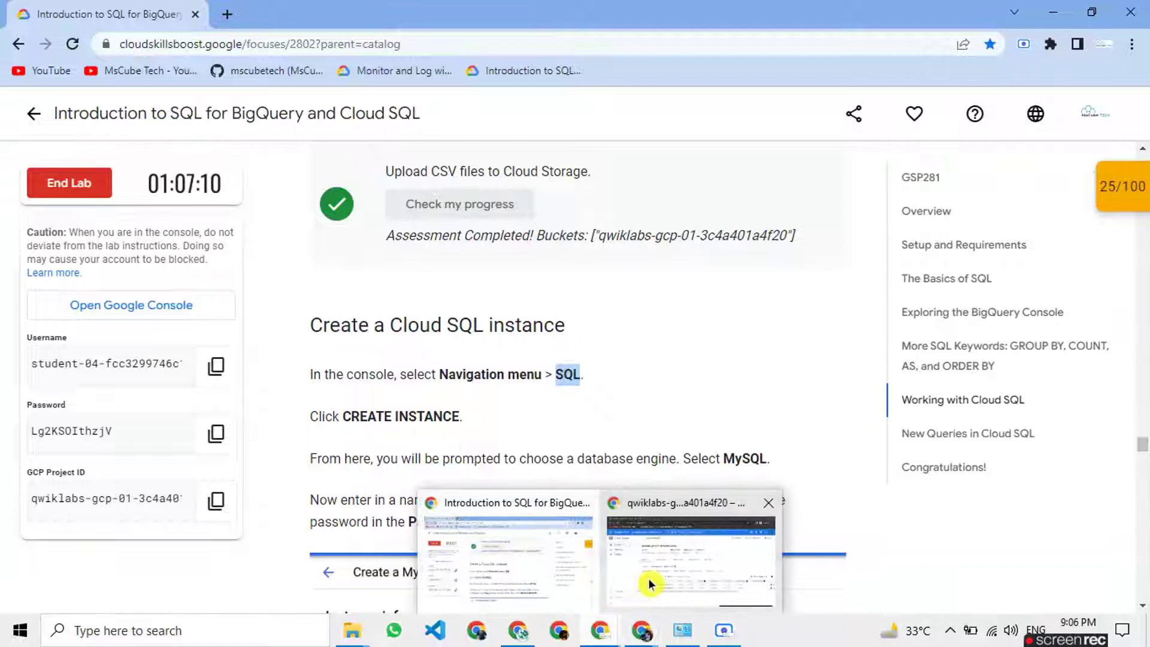
pyautogui.click(642, 579)
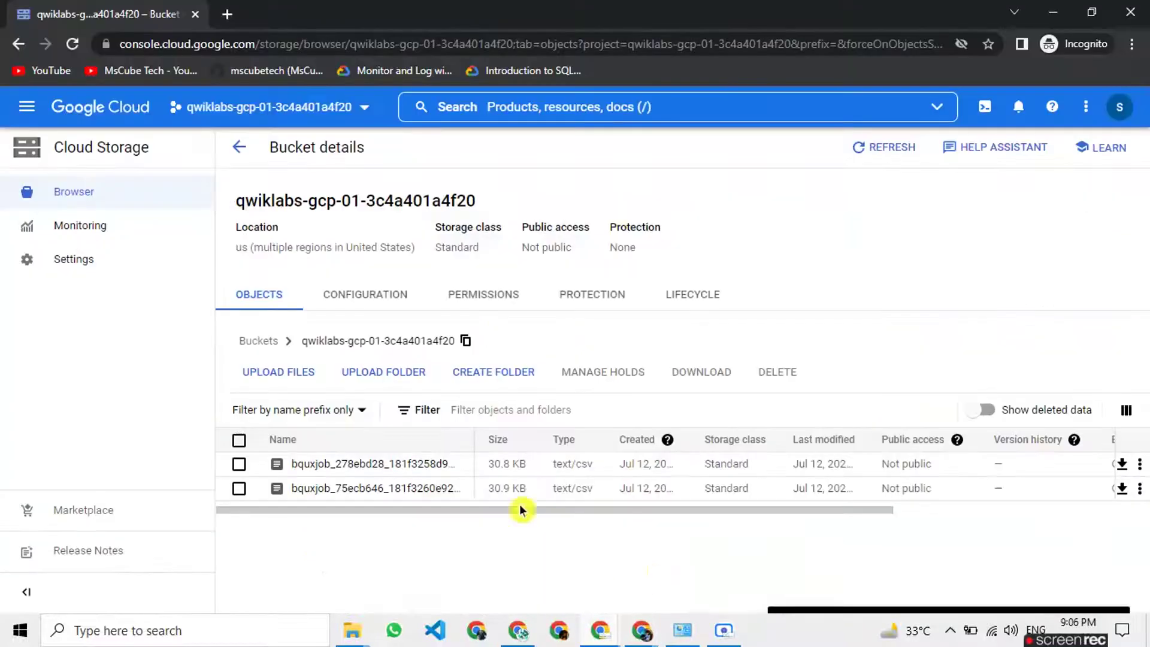
pyautogui.click(25, 120)
pyautogui.scroll(-4, 96, 335)
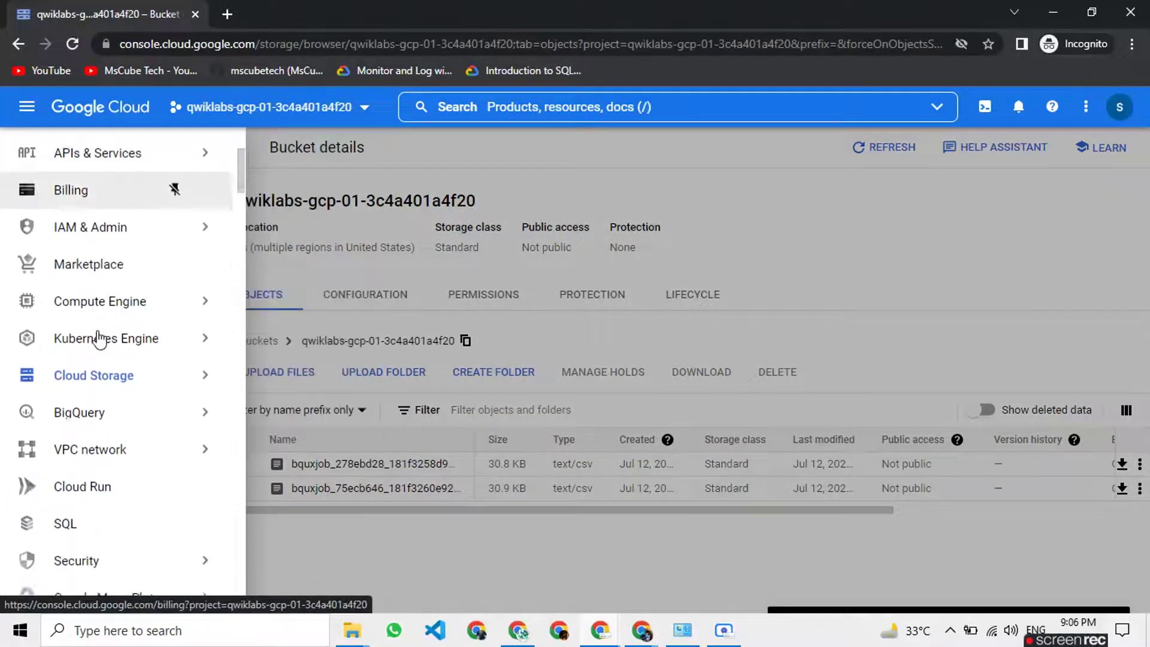
pyautogui.scroll(-3, 100, 339)
pyautogui.scroll(3, 62, 260)
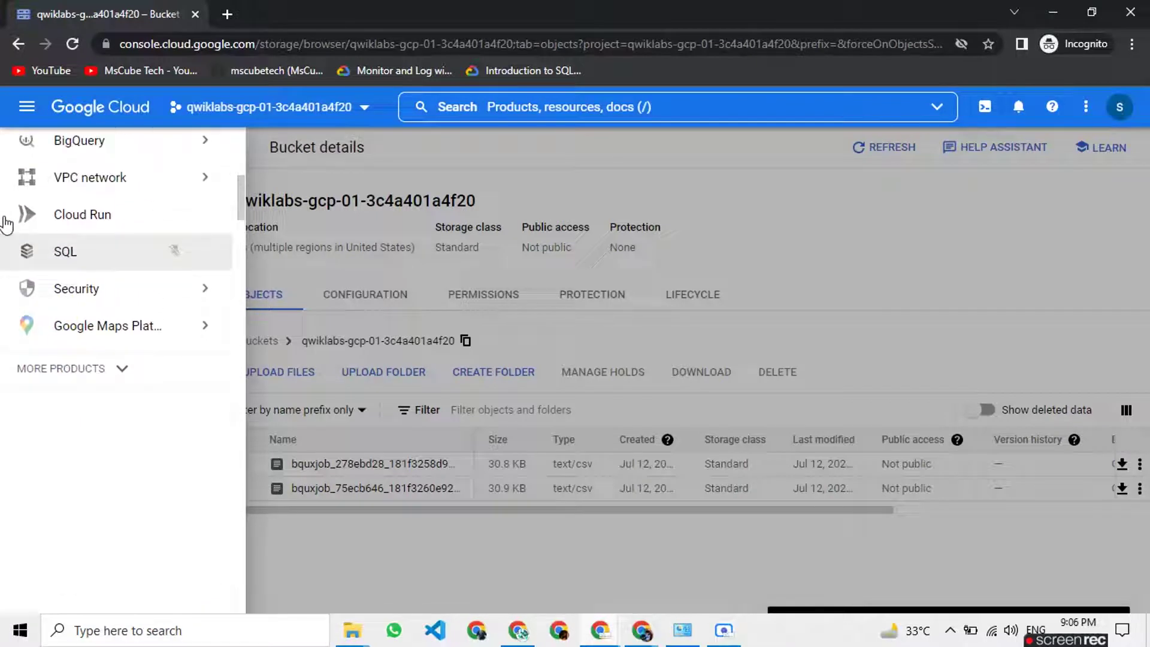
pyautogui.click(80, 294)
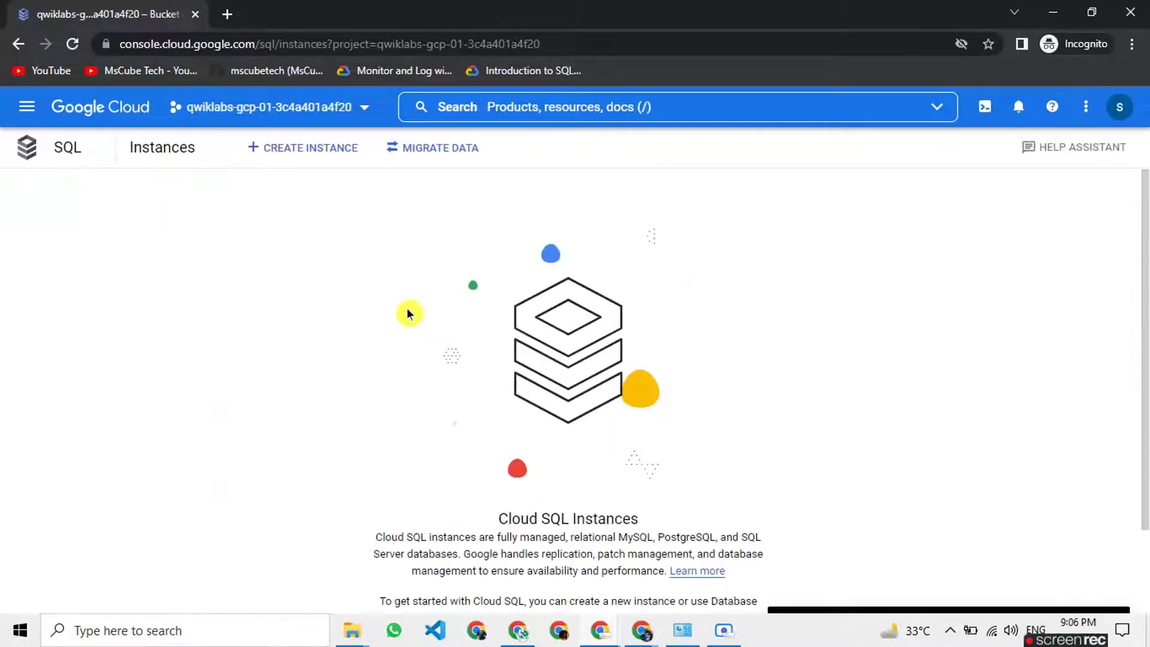
pyautogui.click(298, 148)
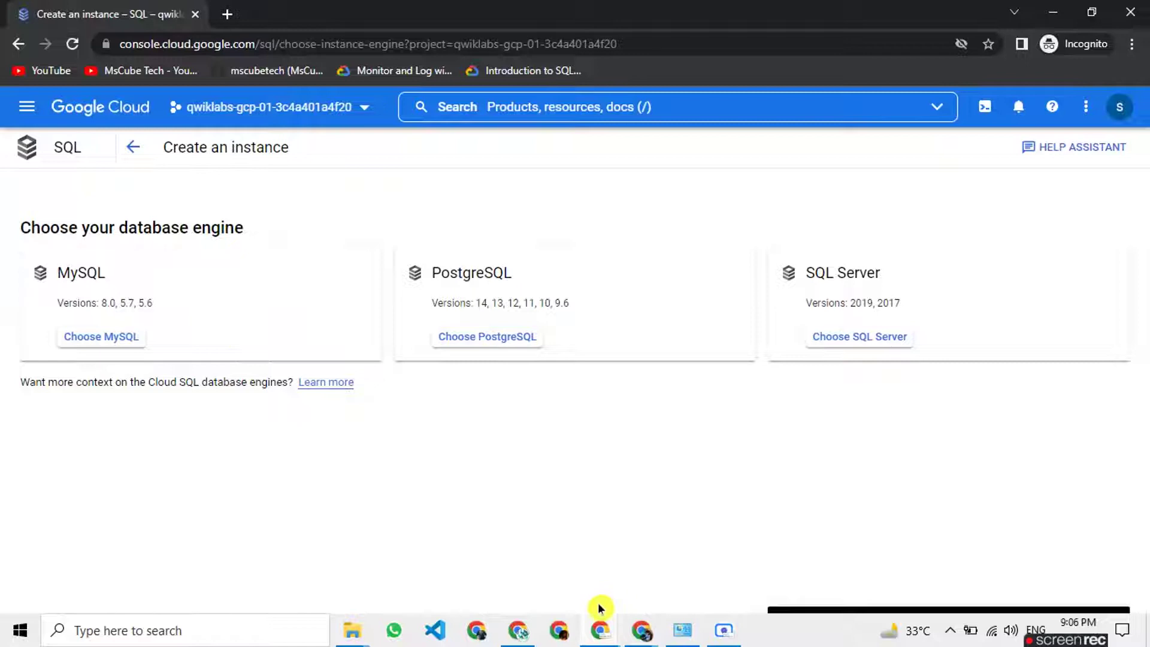
# - Go to the lab's Cloud SQL instance instructions and copy the suggested instance name qwiklabs-demo
pyautogui.moveTo(600, 630)
pyautogui.click(483, 566)
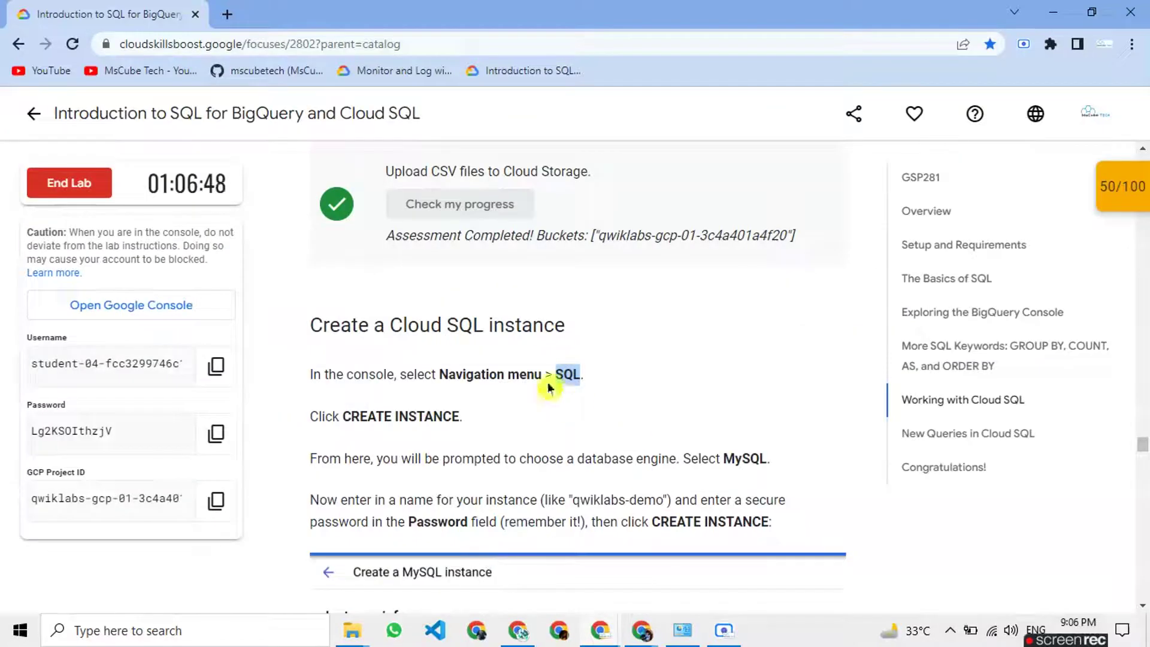
pyautogui.doubleClick(739, 459)
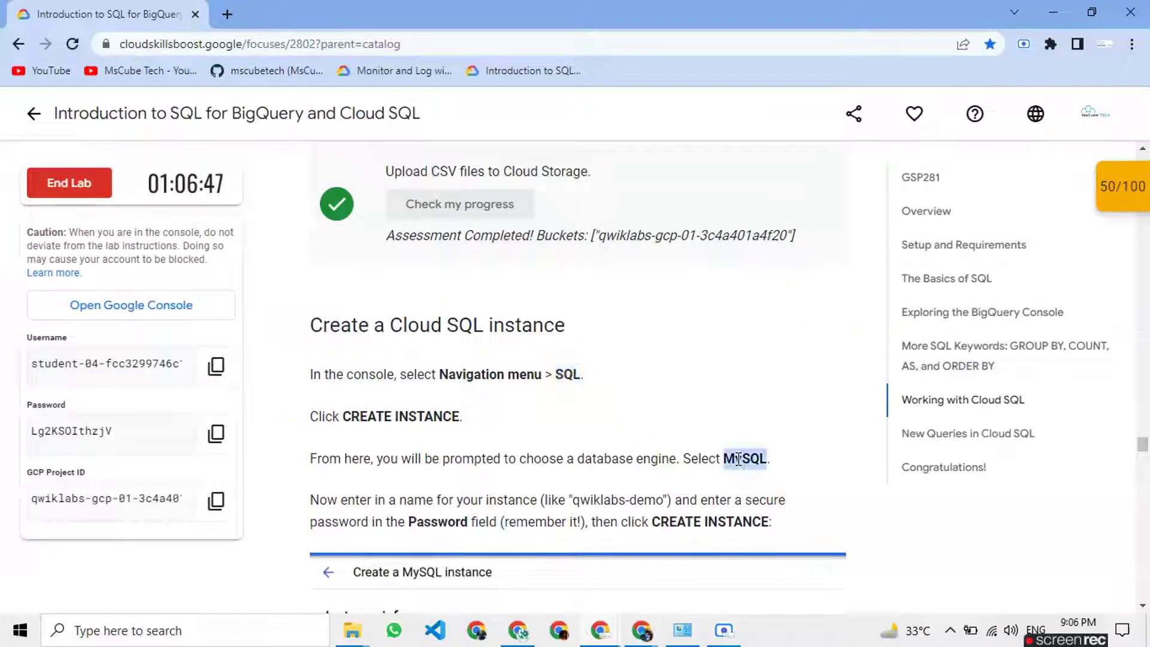
pyautogui.doubleClick(610, 502)
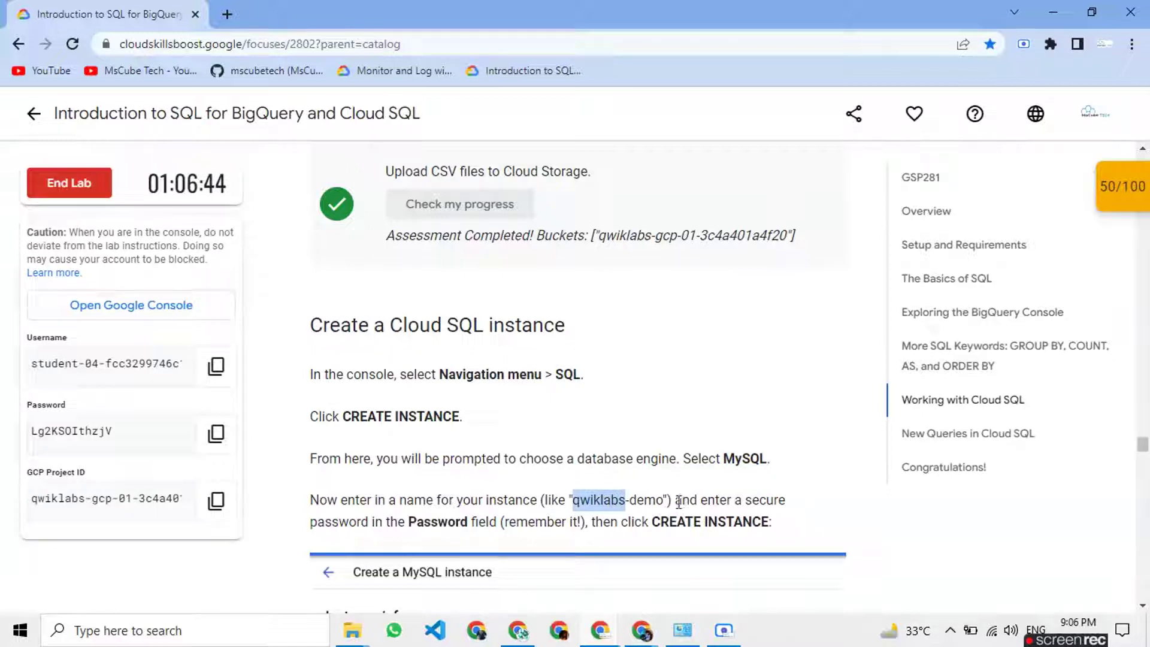
pyautogui.moveTo(665, 502); pyautogui.dragTo(573, 508)
pyautogui.hotkey('ctrl', 'c')
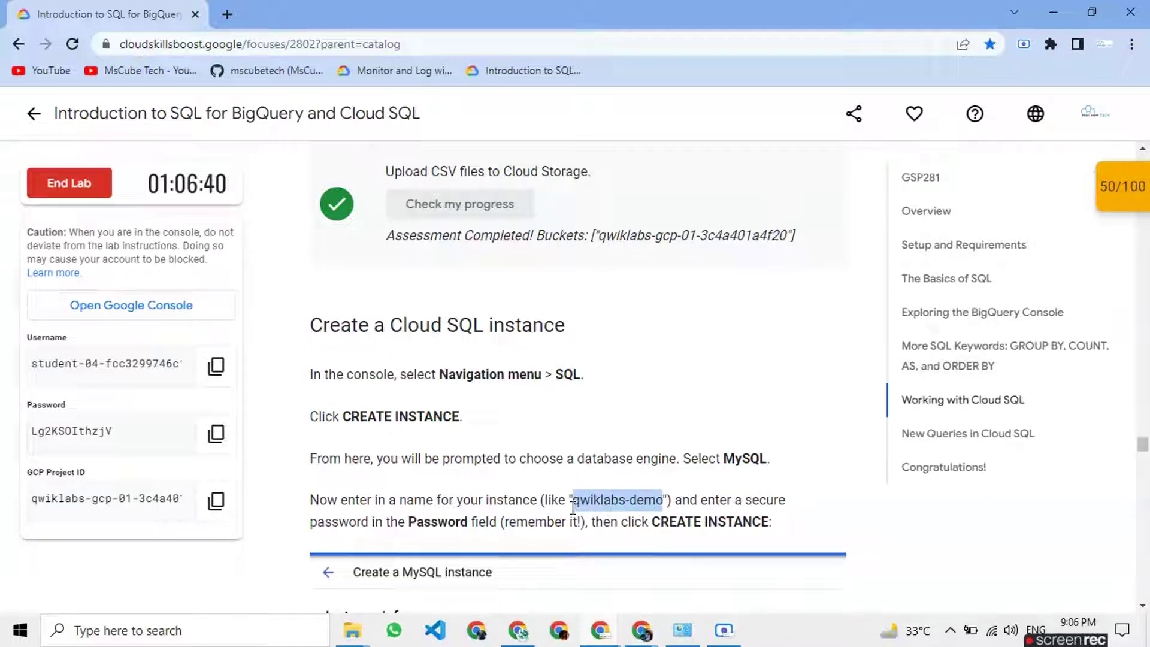
pyautogui.click(573, 509)
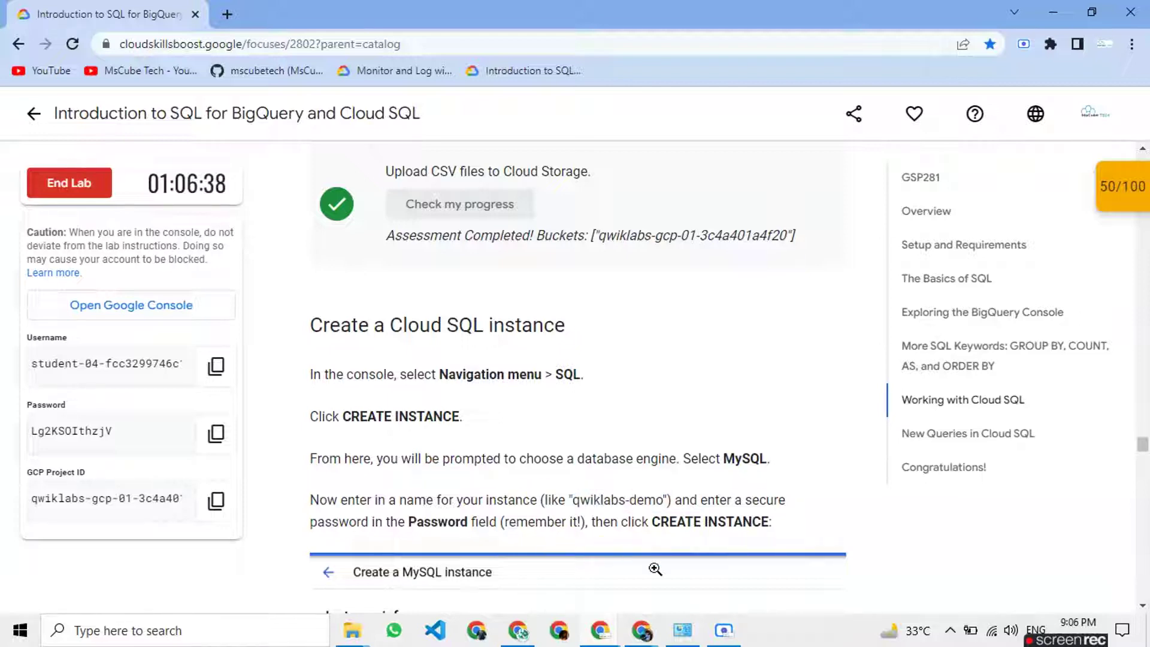
pyautogui.moveTo(643, 636)
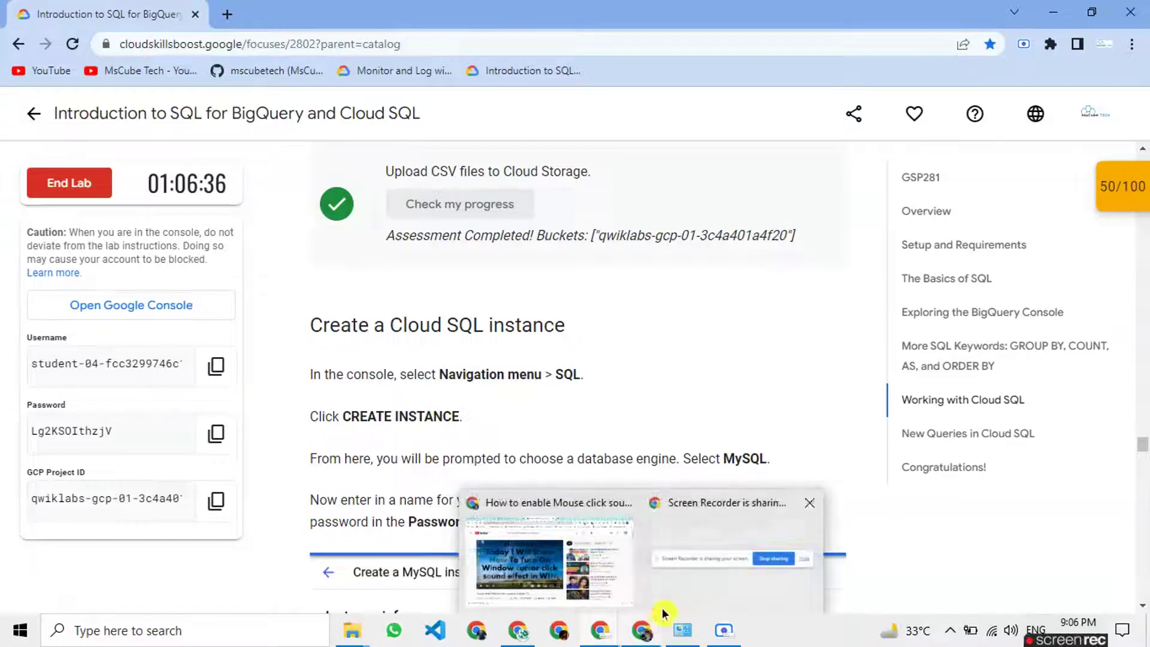
pyautogui.click(611, 593)
pyautogui.moveTo(601, 640)
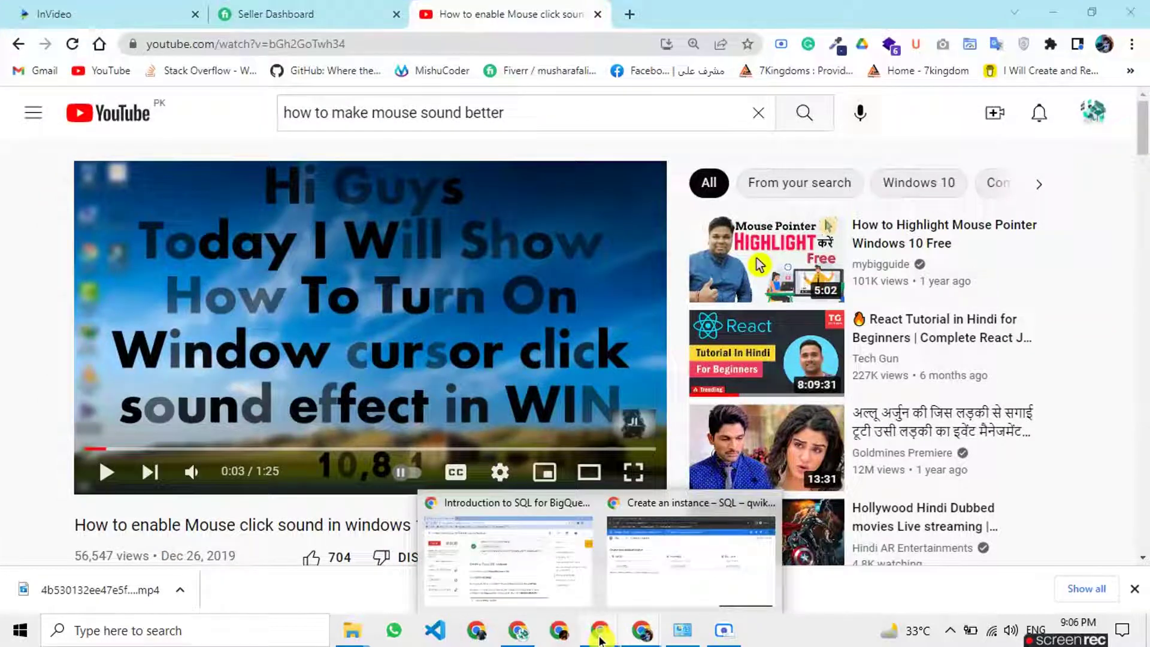
pyautogui.click(501, 555)
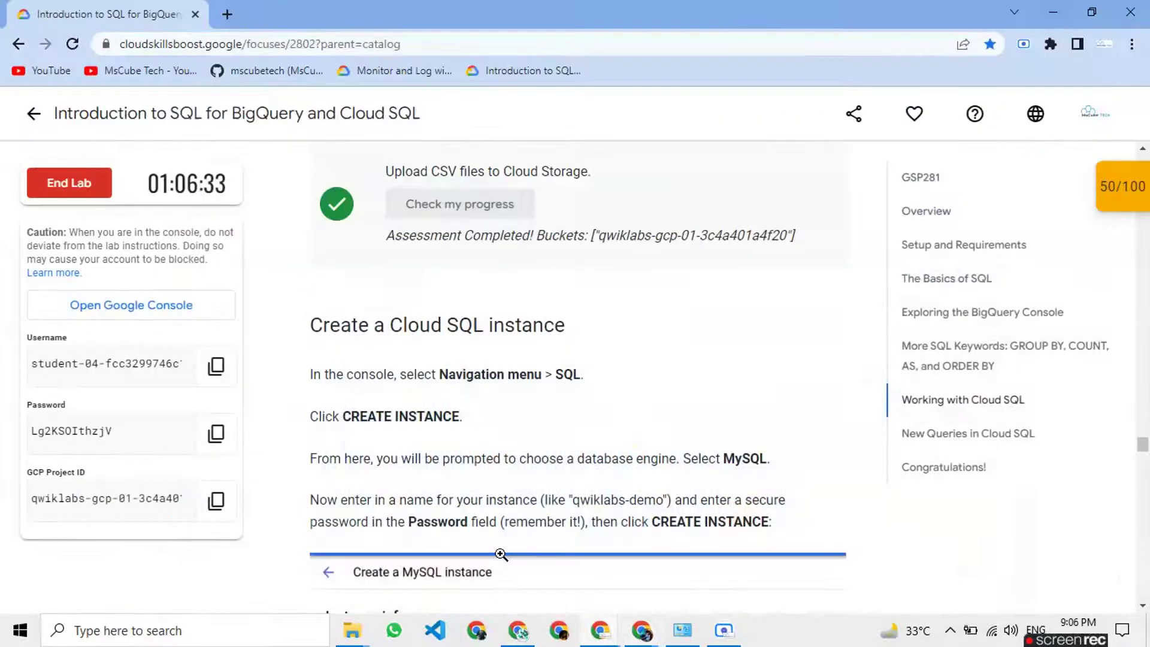
# - Return to the Google Cloud console and choose MySQL as the database engine for the new instance
pyautogui.moveTo(601, 636)
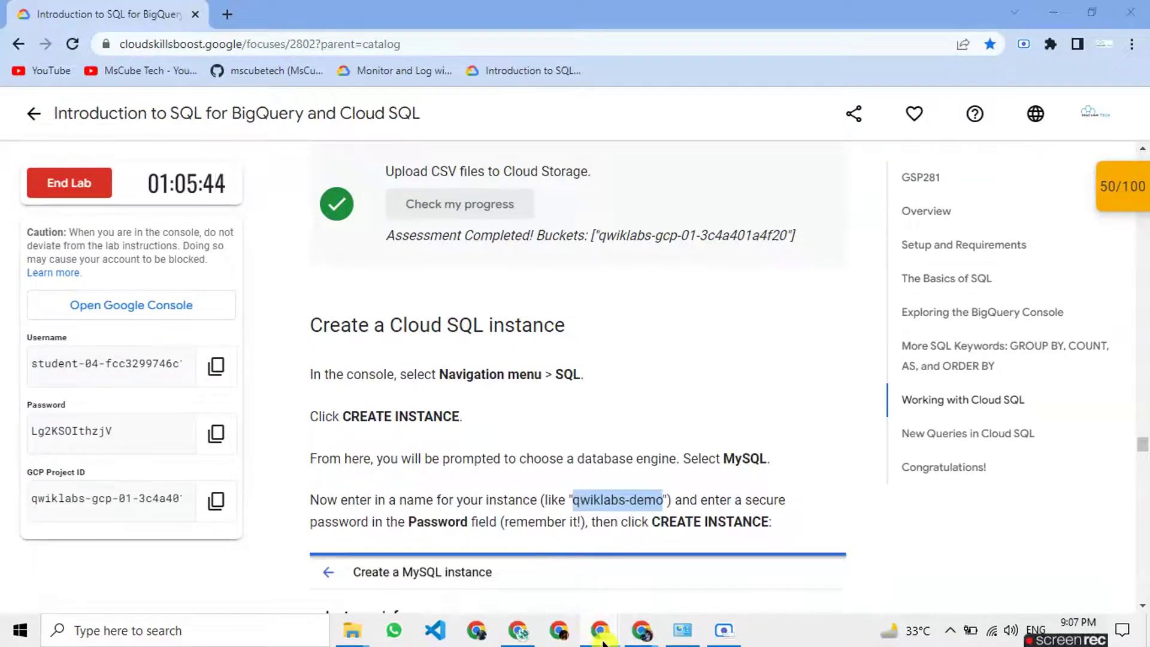
pyautogui.moveTo(602, 623)
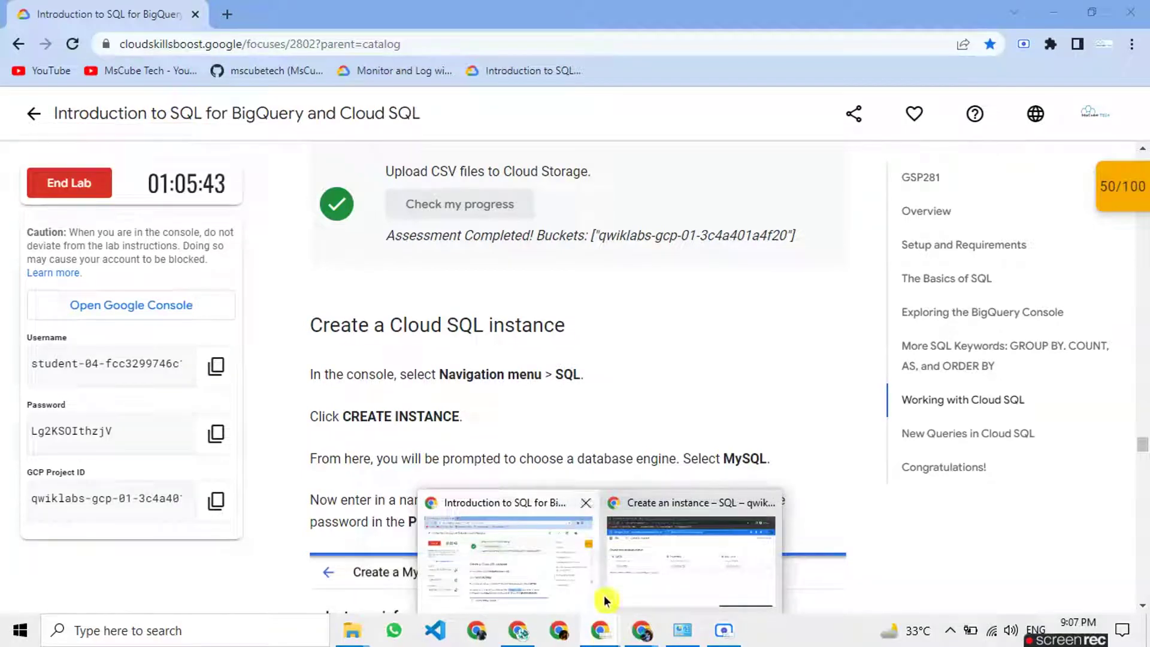
pyautogui.click(666, 565)
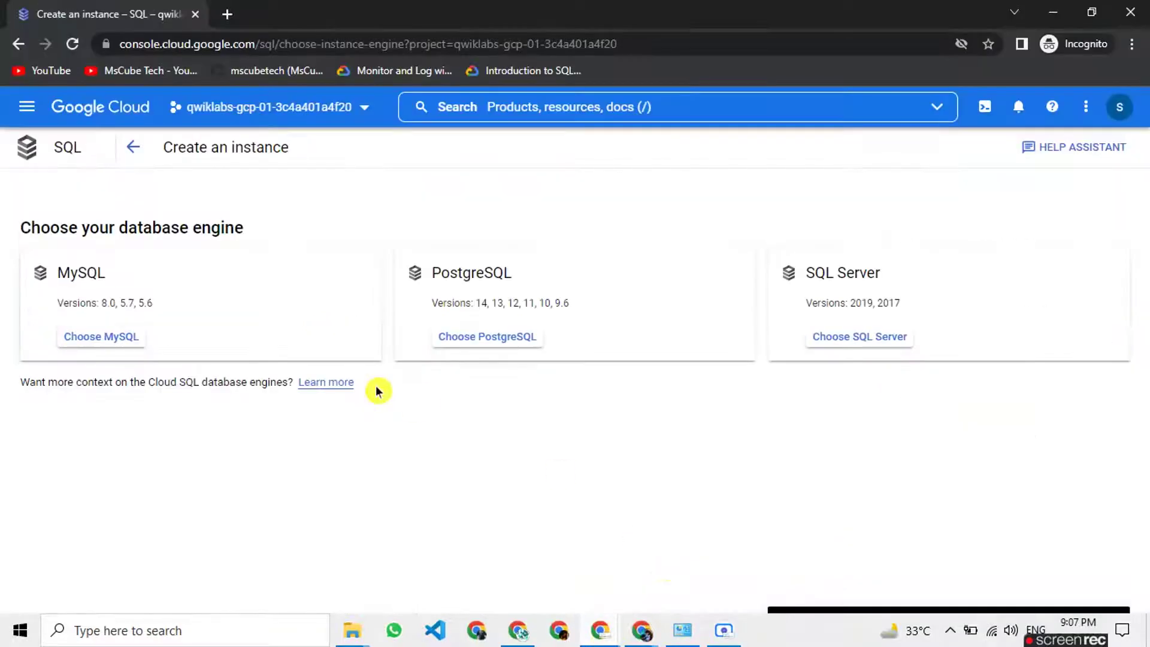
pyautogui.click(80, 336)
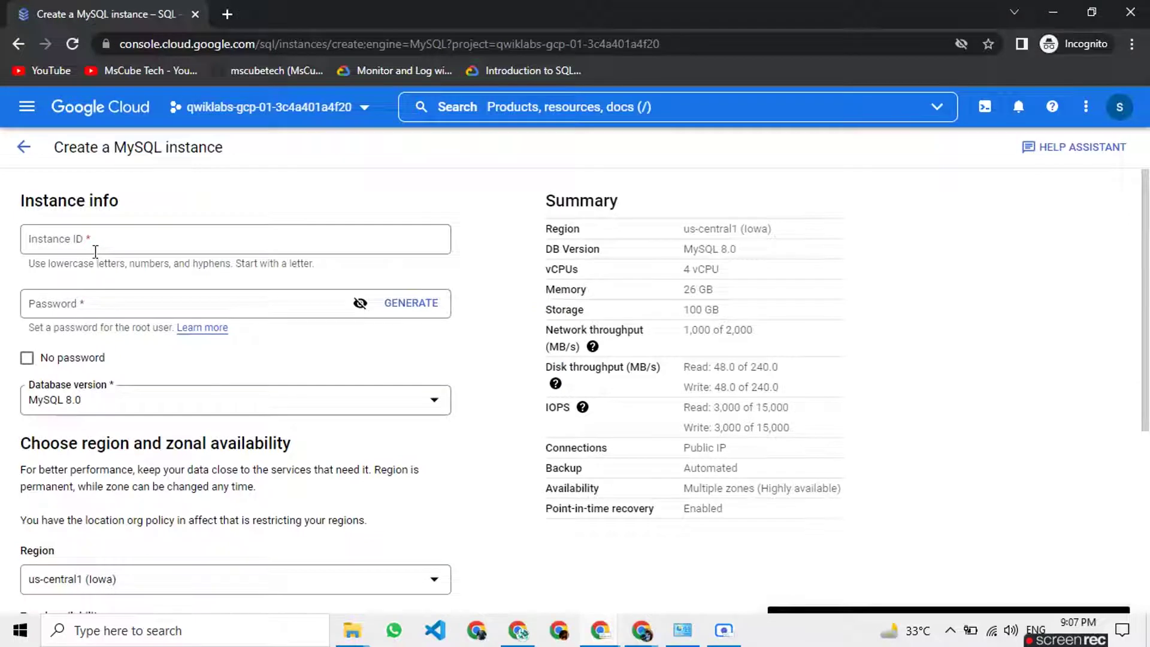
# - Set the MySQL instance ID to the copied name qwiklabs-demo and enter a root password
pyautogui.click(97, 249)
pyautogui.hotkey('ctrl', 'v')
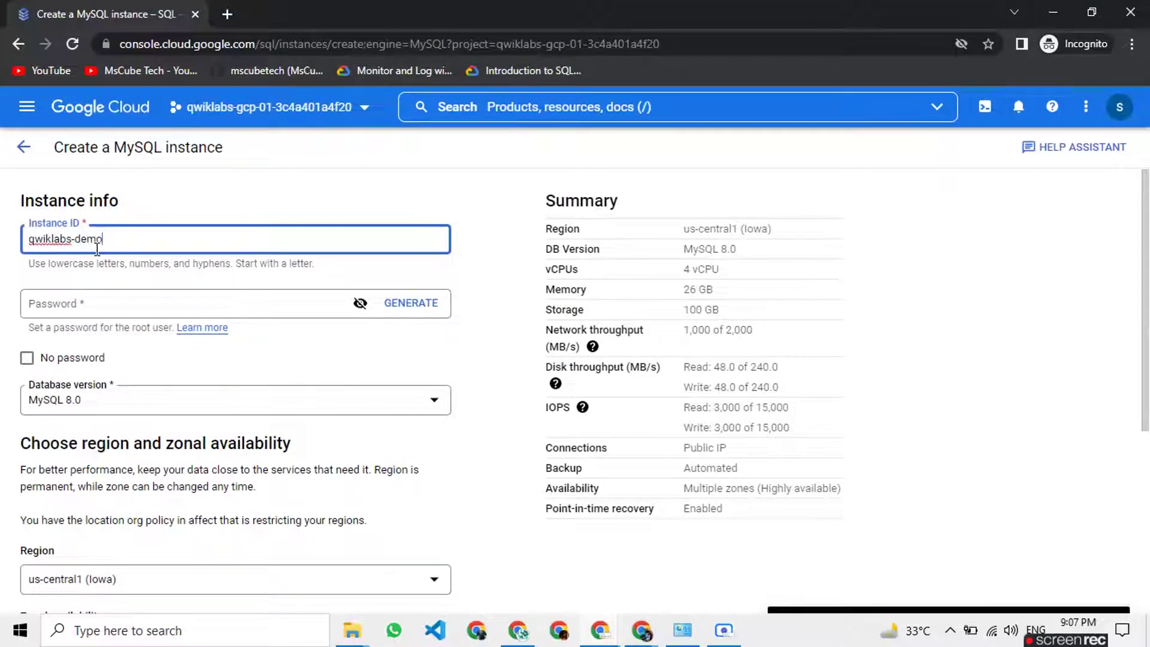
pyautogui.click(70, 305)
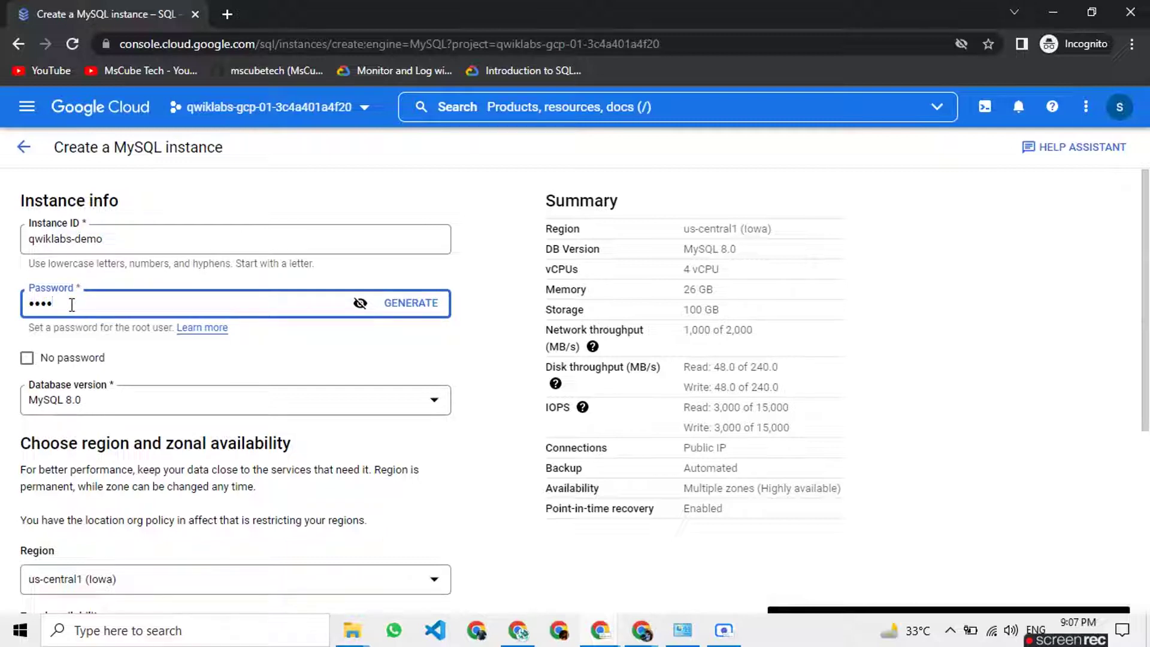
# - Compare the new instance's version, region and zonal availability settings with the lab's Cloud SQL instructions, reading through to the Test Completed Task section
pyautogui.scroll(-3, 165, 403)
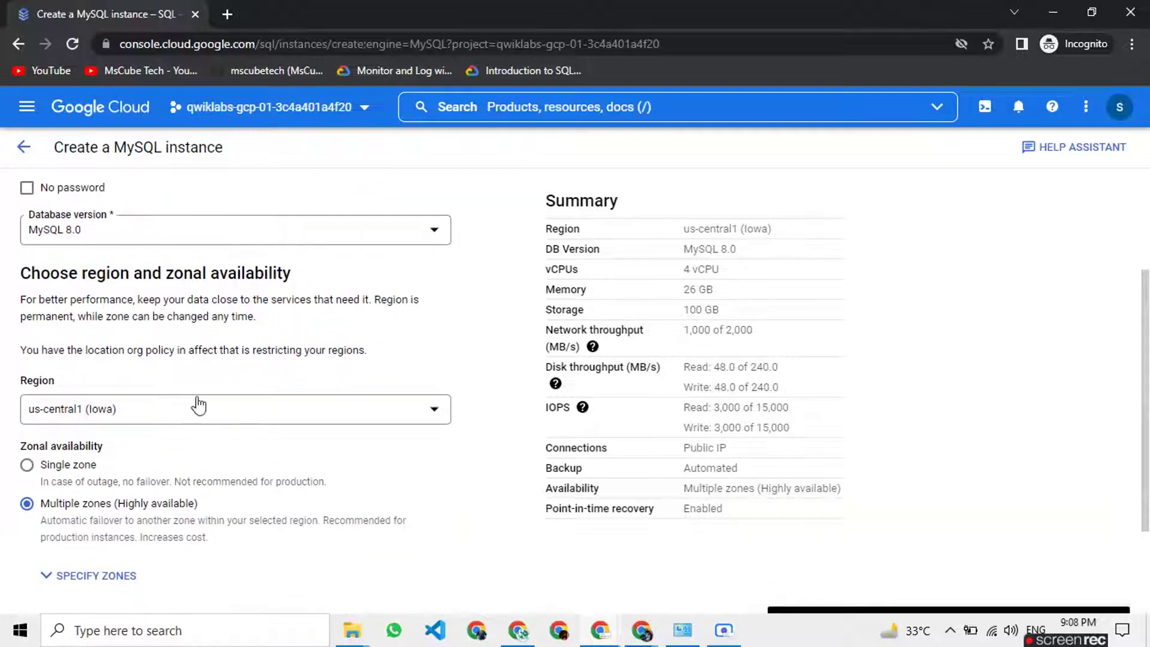
pyautogui.scroll(-1, 198, 404)
pyautogui.moveTo(599, 626)
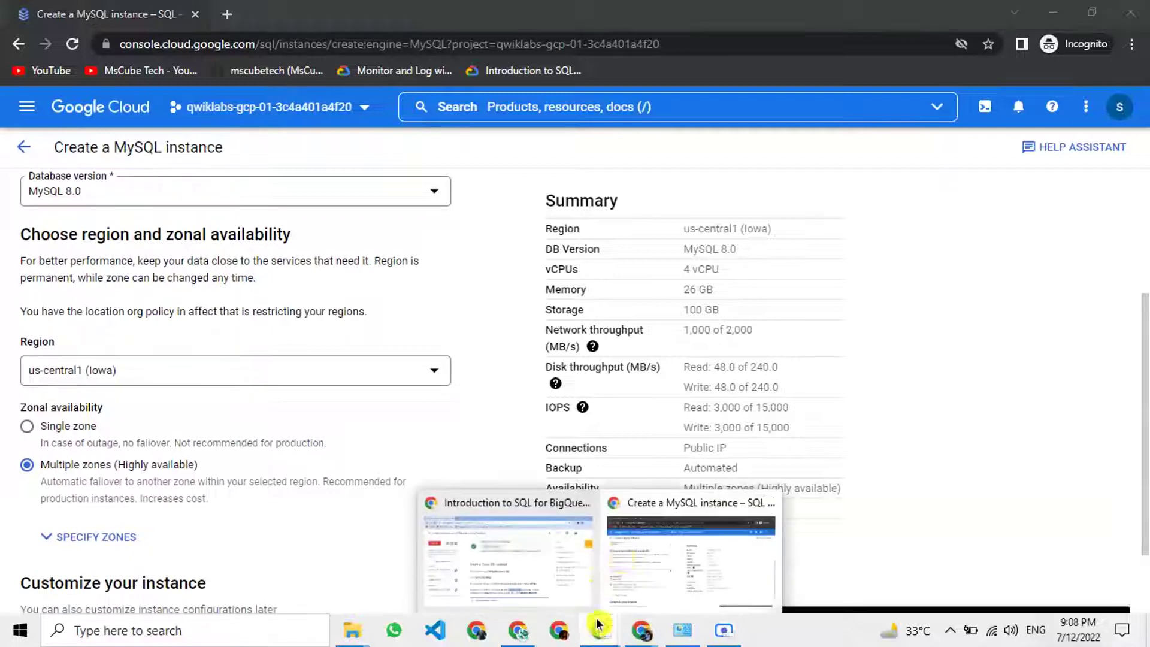
pyautogui.click(552, 557)
pyautogui.scroll(-2, 531, 424)
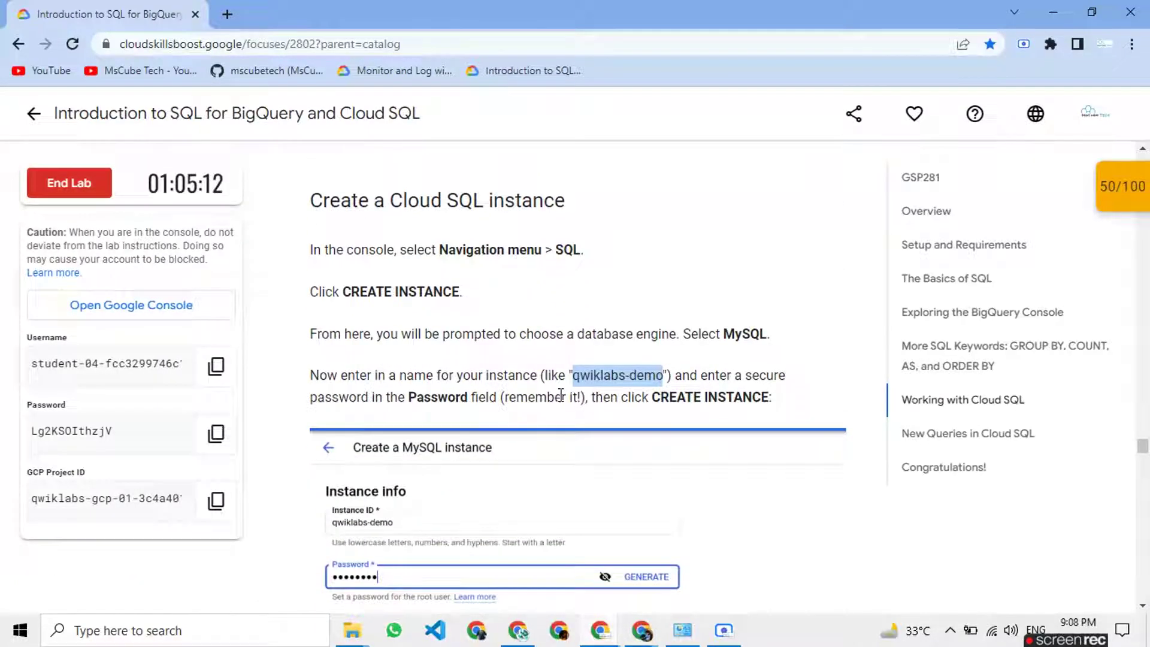
pyautogui.scroll(-1, 561, 394)
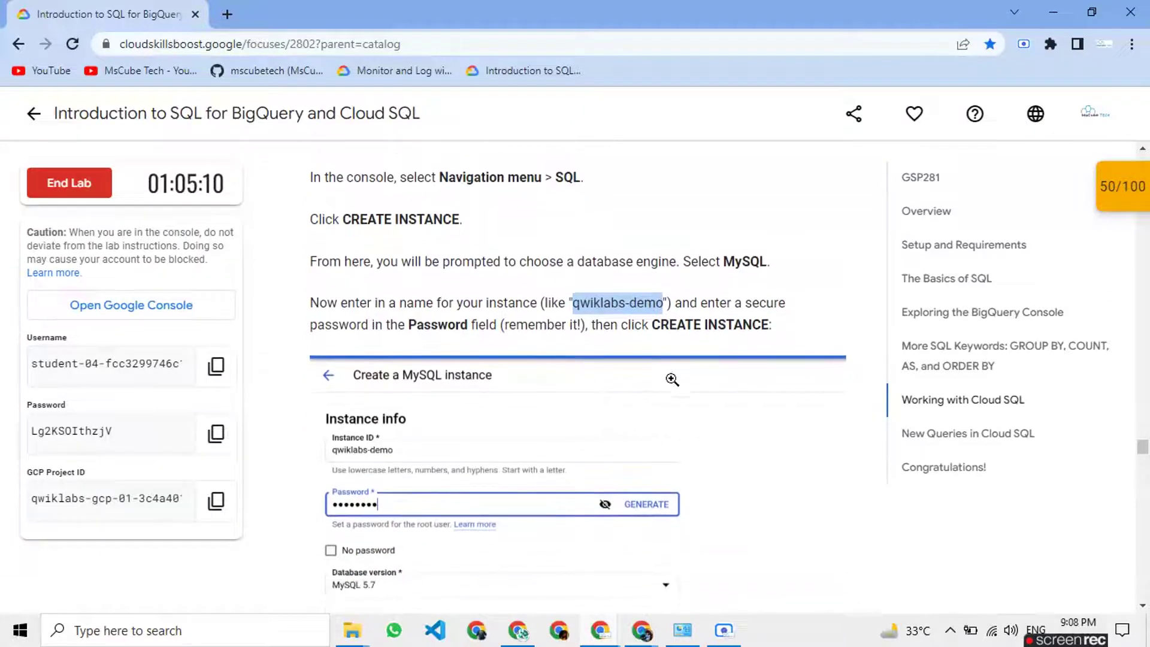
pyautogui.scroll(-2, 482, 433)
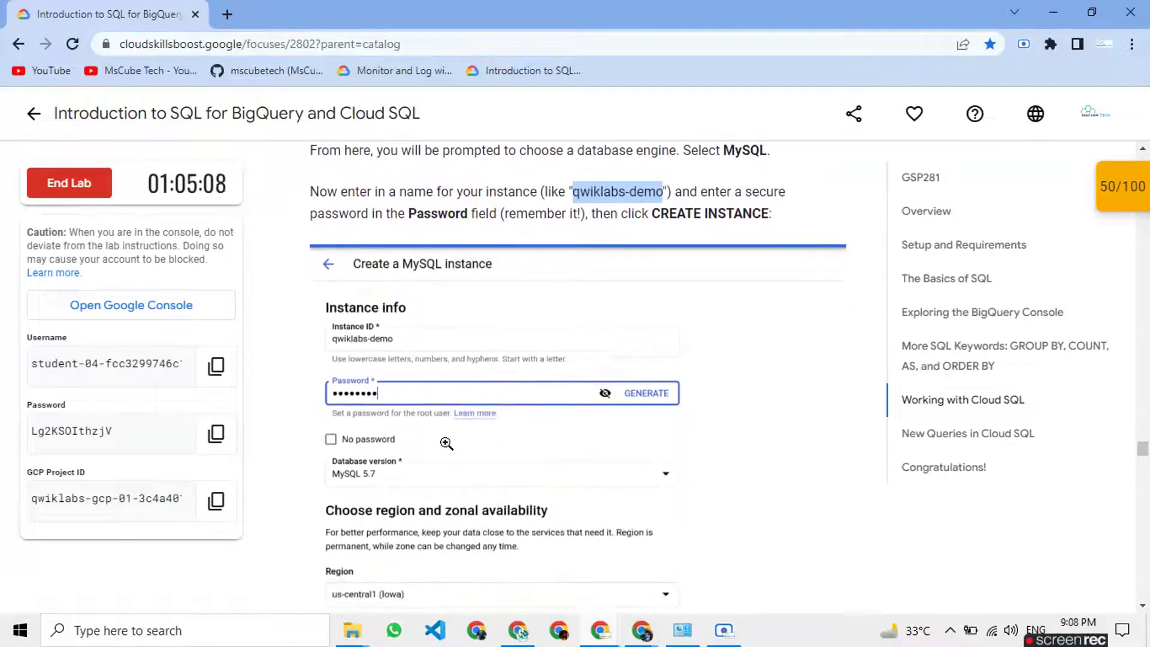
pyautogui.scroll(-4, 446, 443)
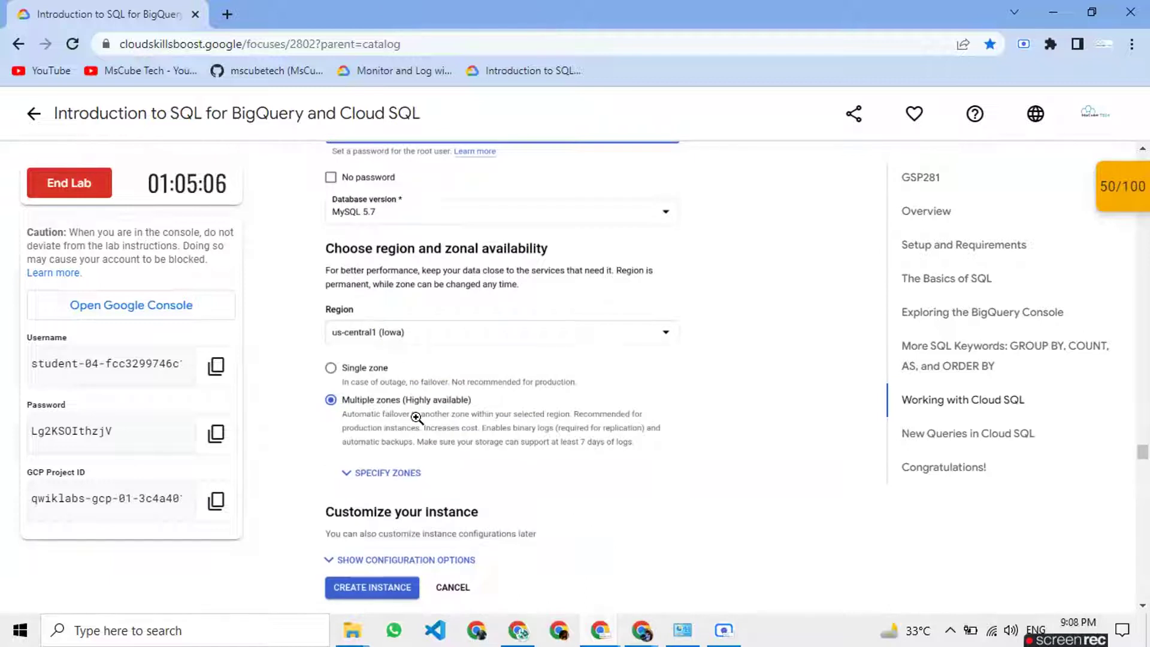
pyautogui.scroll(-8, 416, 418)
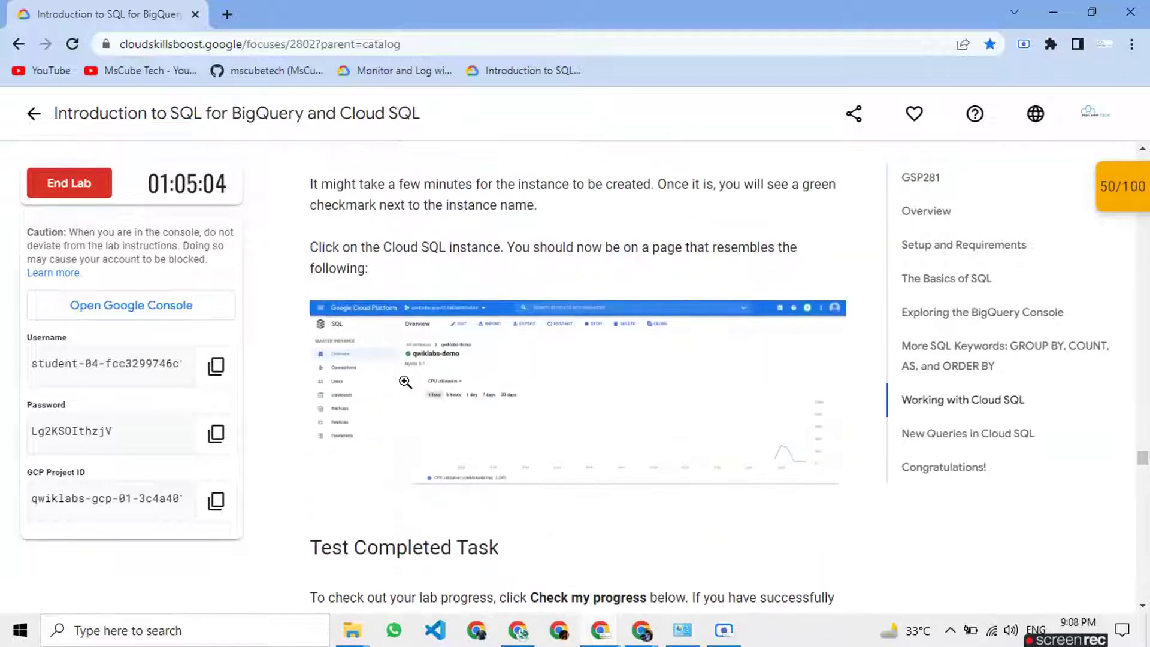
pyautogui.scroll(-6, 426, 423)
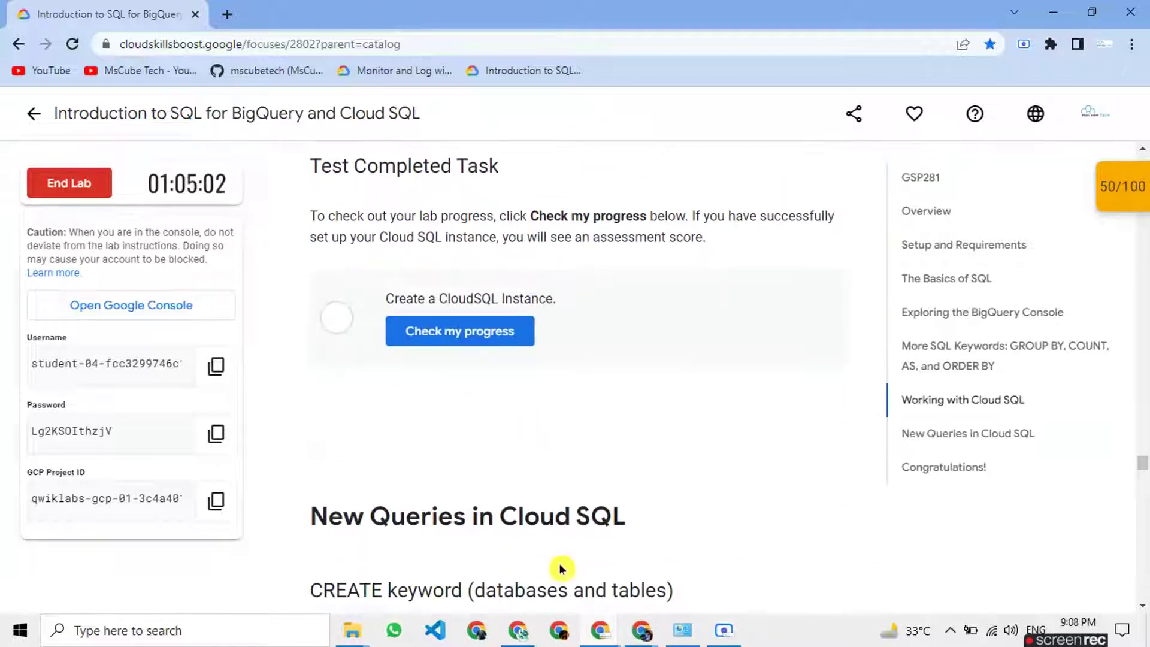
# - Return to the Google Cloud console and create the MySQL instance with region us-central1 (Iowa) and multiple zones
pyautogui.moveTo(610, 641)
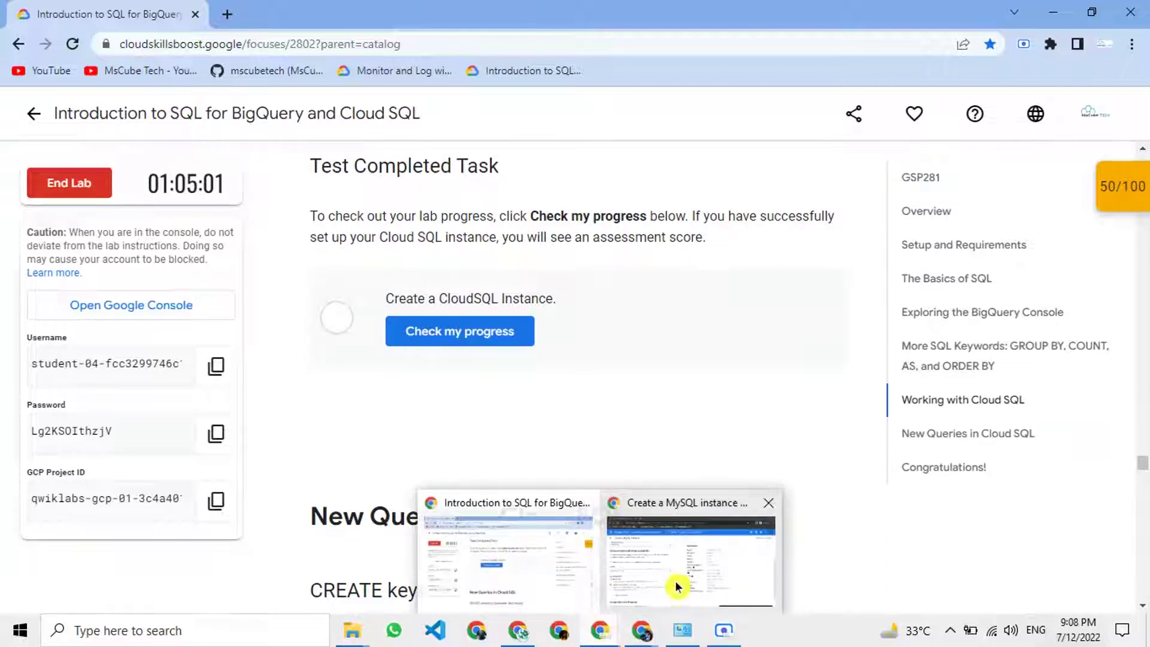
pyautogui.click(648, 567)
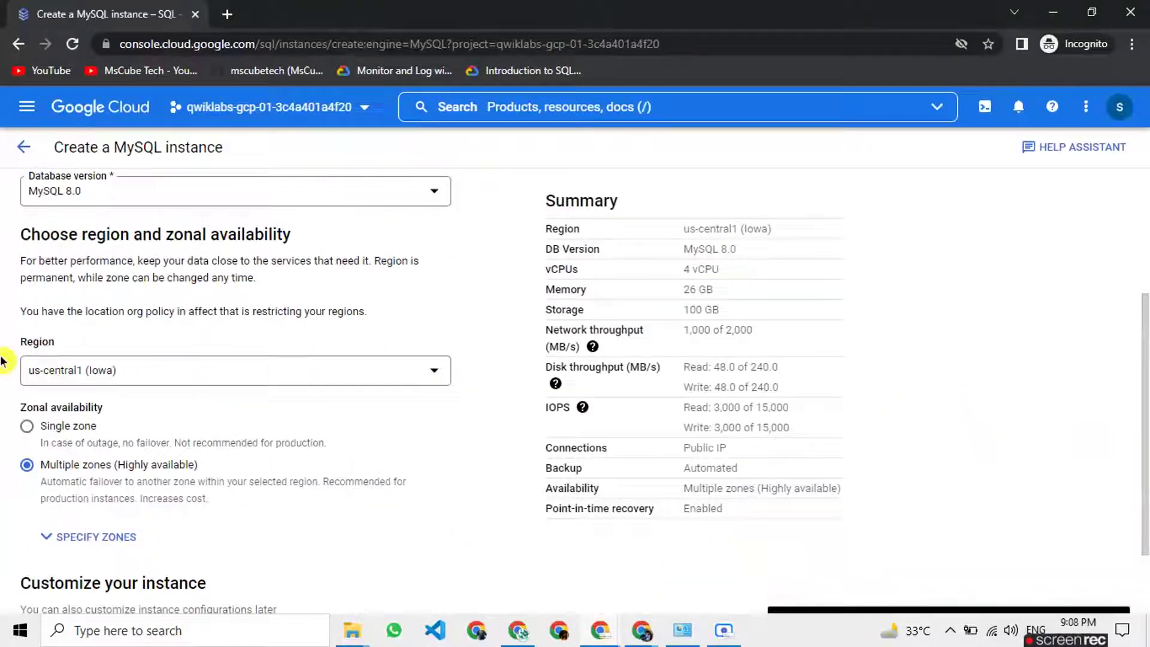
pyautogui.scroll(-2, 144, 417)
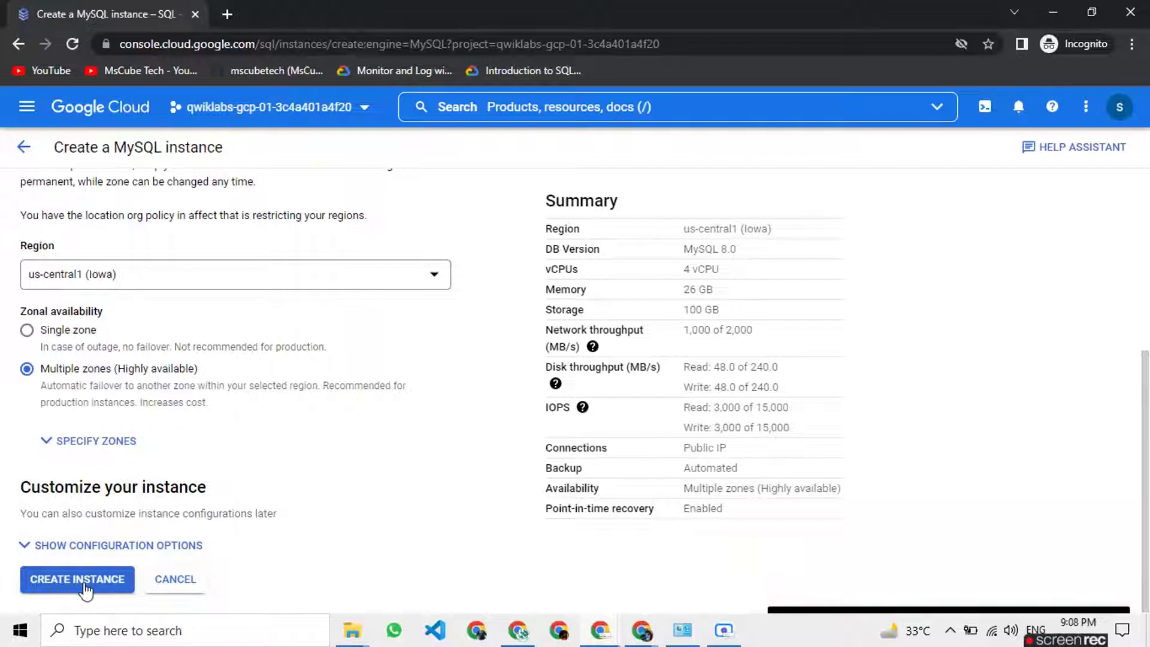
pyautogui.click(85, 589)
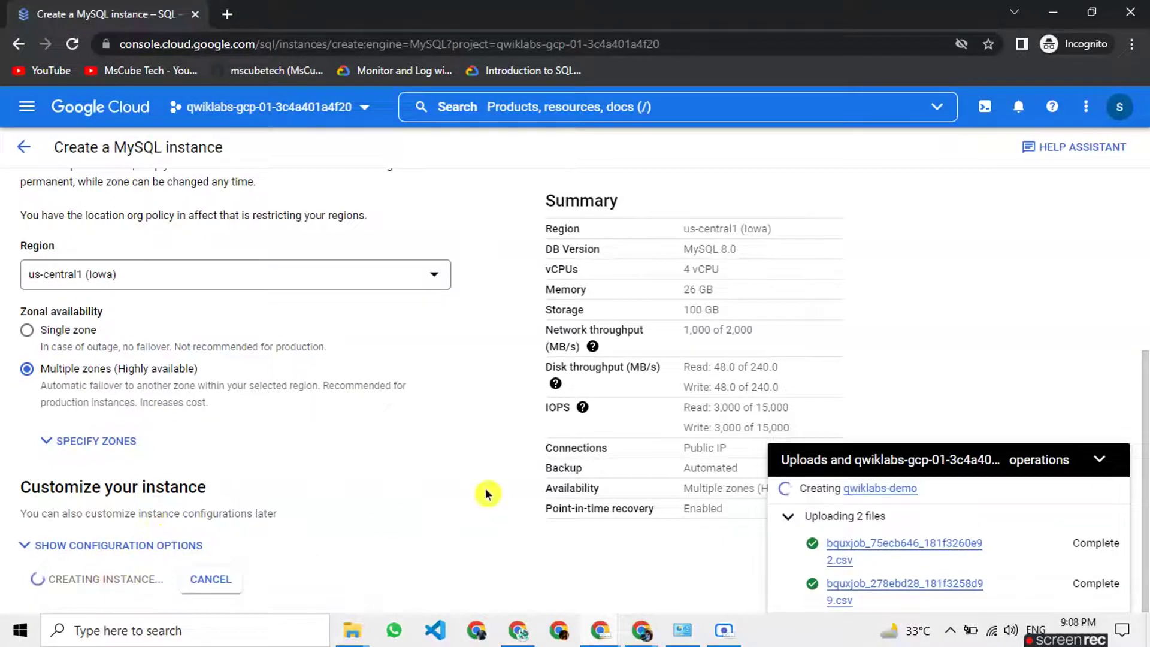
pyautogui.click(791, 483)
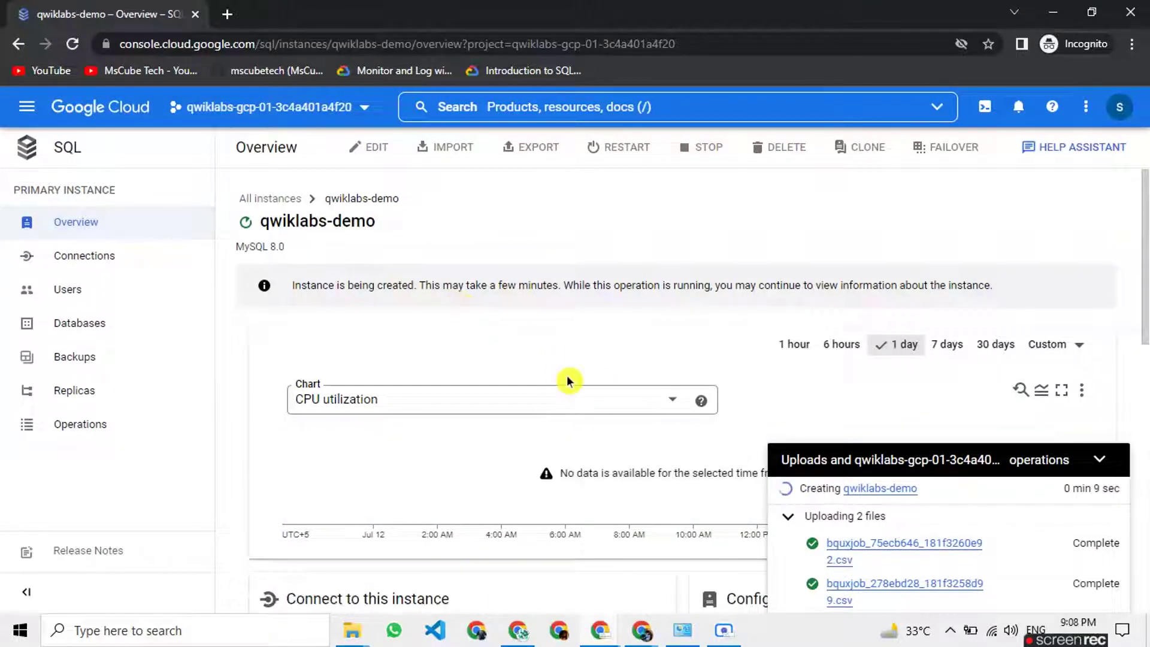
# - Switch to the lab instructions page and check the progress of the Create a CloudSQL Instance task
pyautogui.moveTo(597, 615)
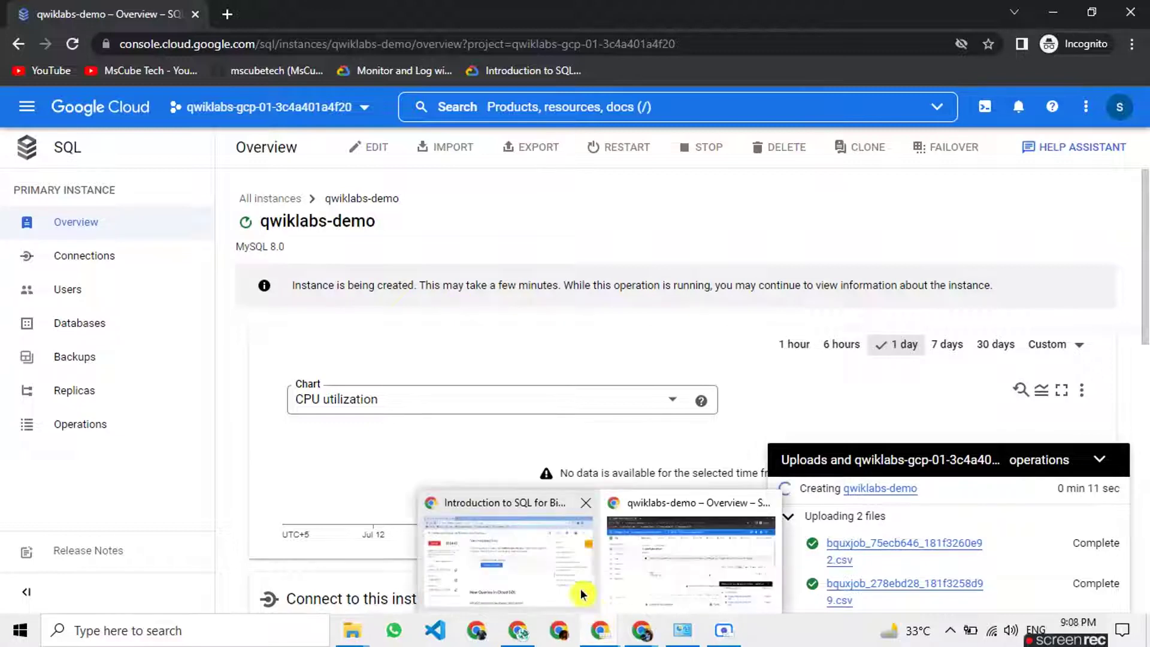
pyautogui.click(534, 557)
pyautogui.click(463, 331)
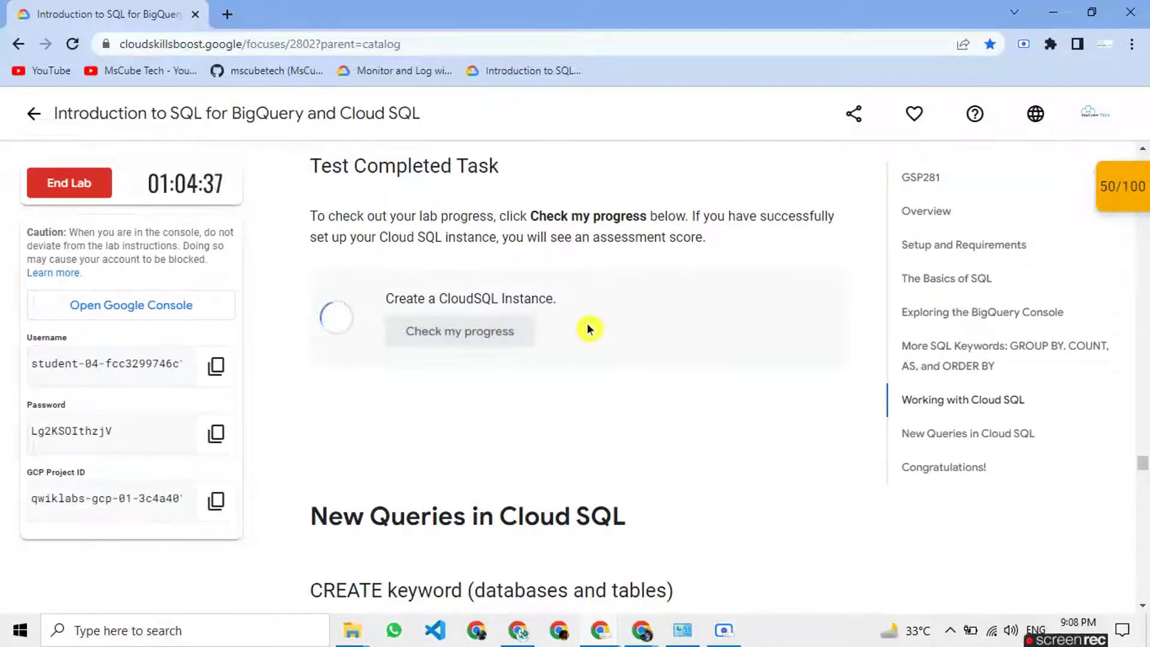
# - Go to the lab's Activate Cloud Shell instructions and copy the gcloud auth list command
pyautogui.scroll(-3, 587, 385)
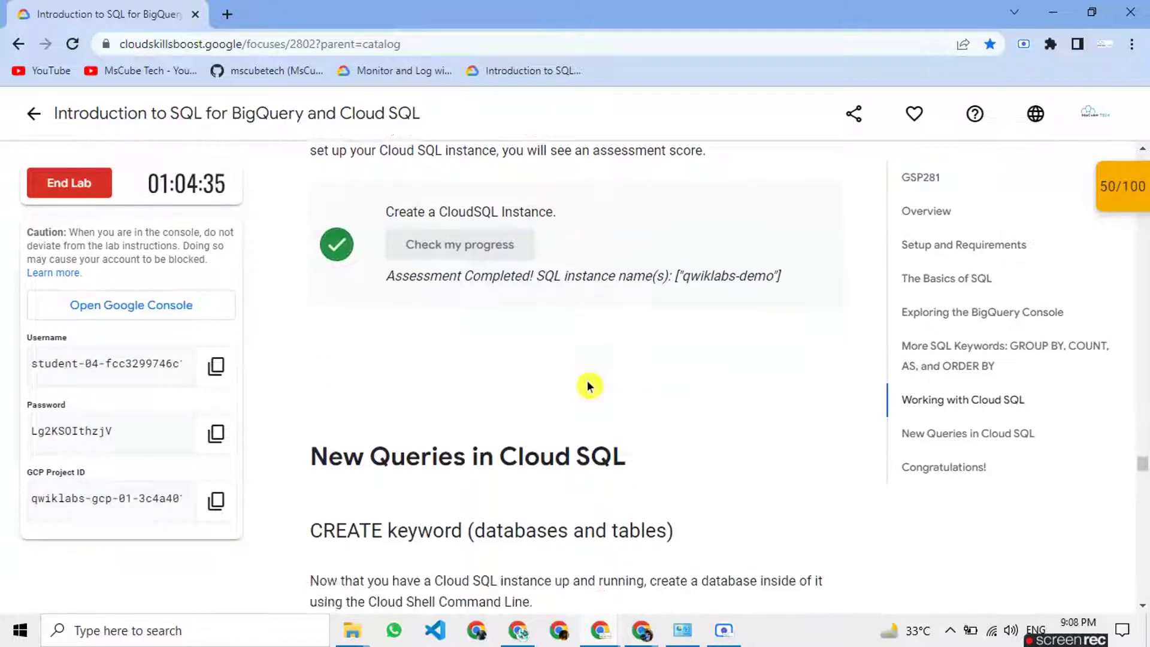
pyautogui.scroll(-3, 587, 386)
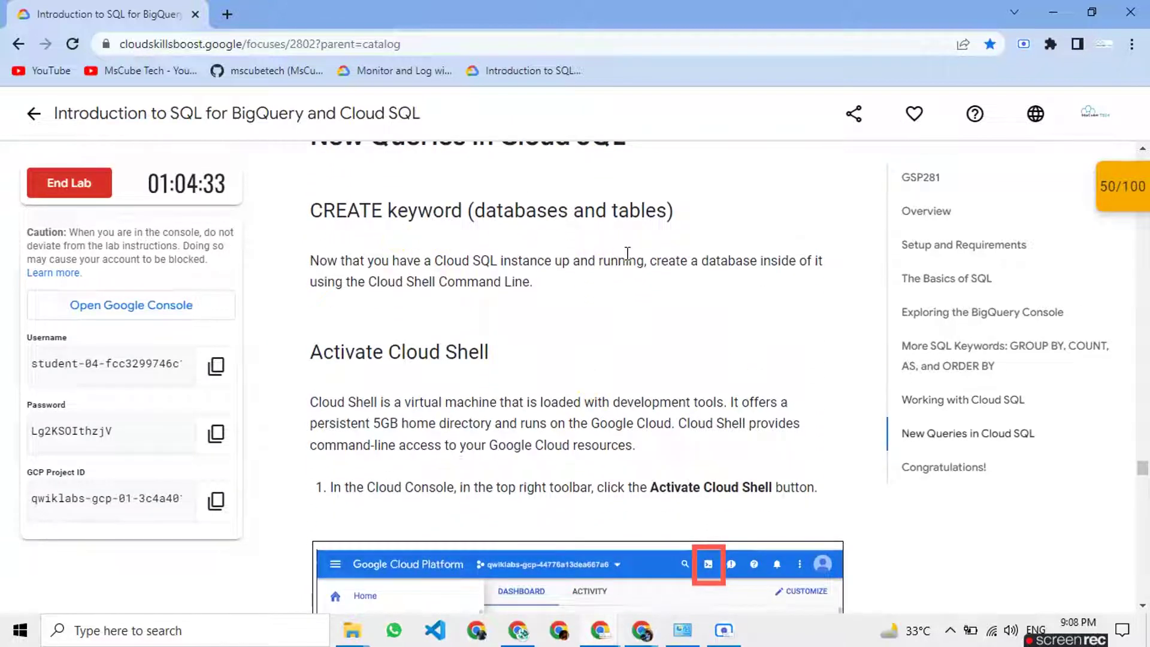
pyautogui.scroll(-5, 664, 385)
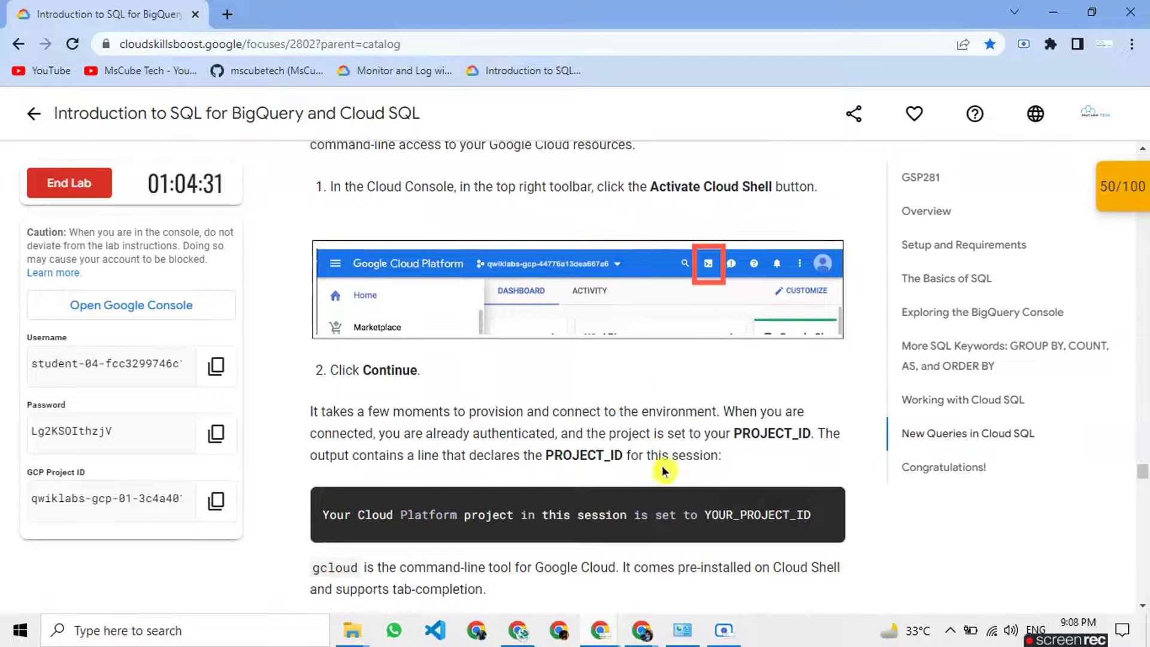
pyautogui.scroll(-3, 616, 479)
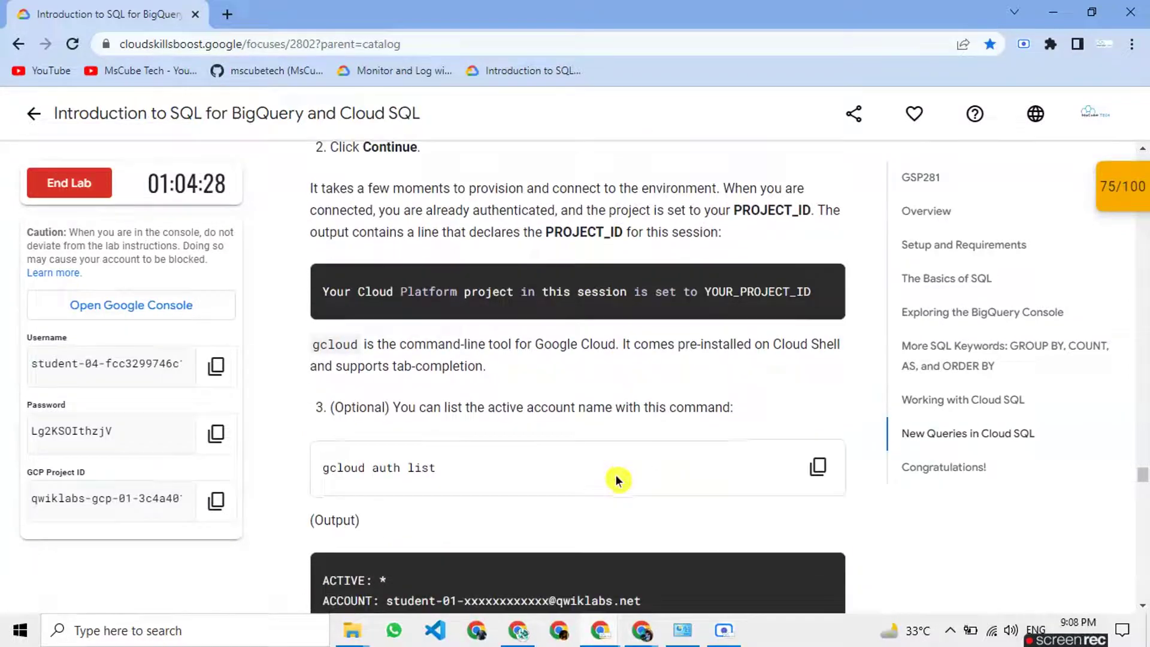
pyautogui.click(818, 467)
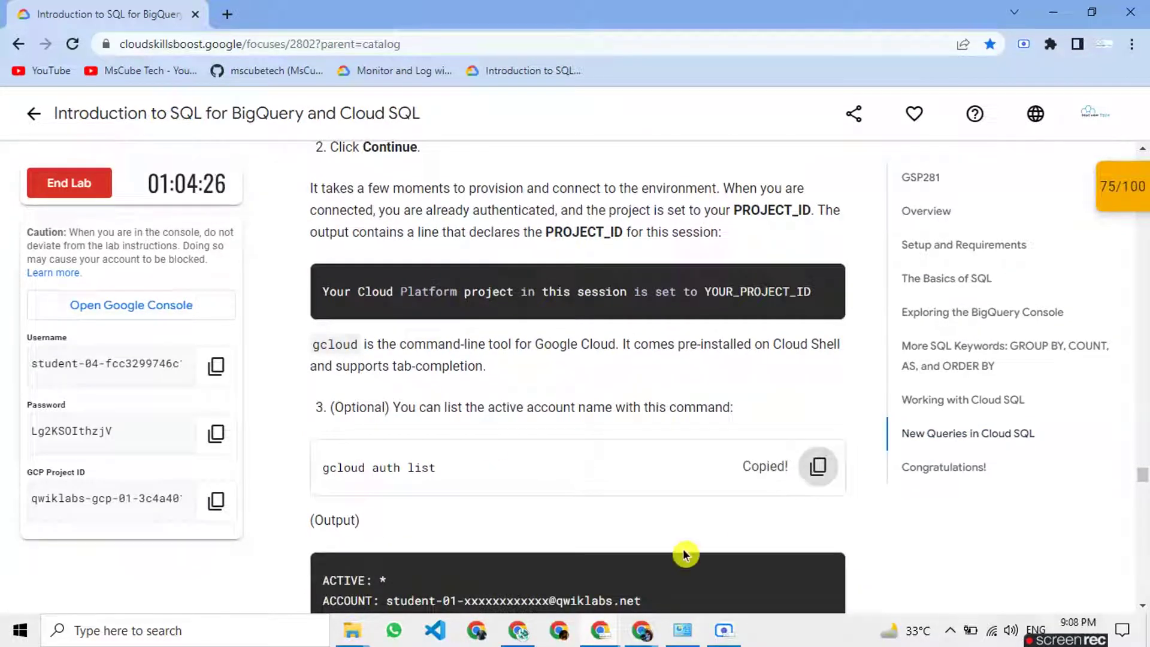
# - Switch back to the Google Cloud console, activate Cloud Shell, collapse the operations list and continue past the Cloud Shell introduction
pyautogui.moveTo(596, 630)
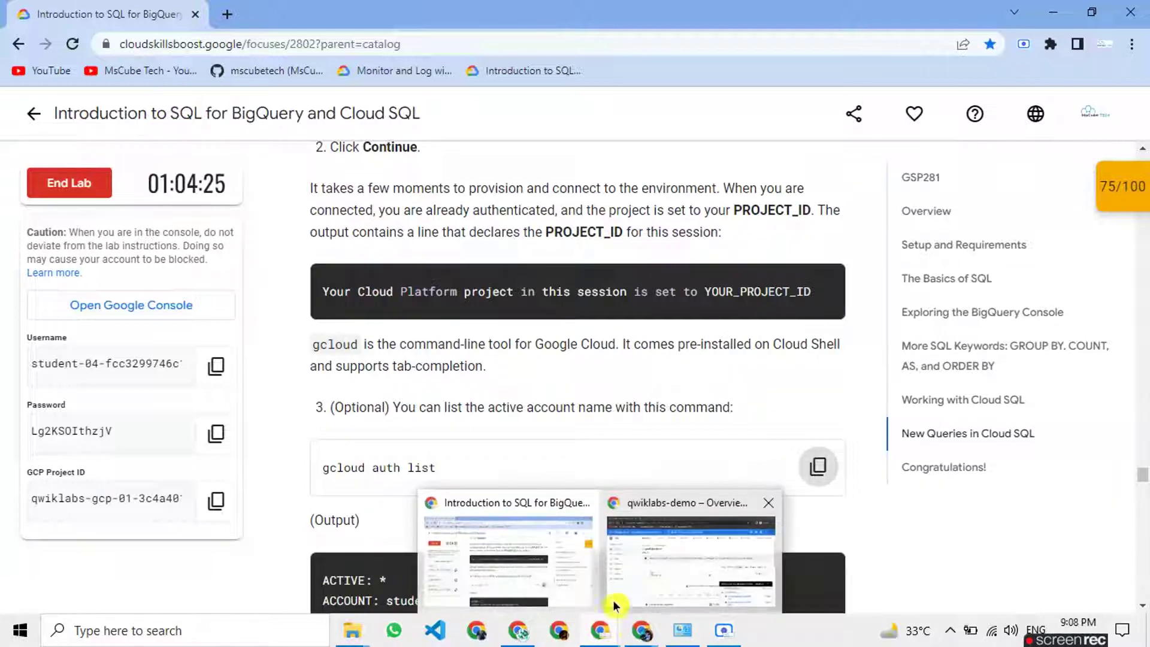
pyautogui.click(660, 569)
pyautogui.click(984, 108)
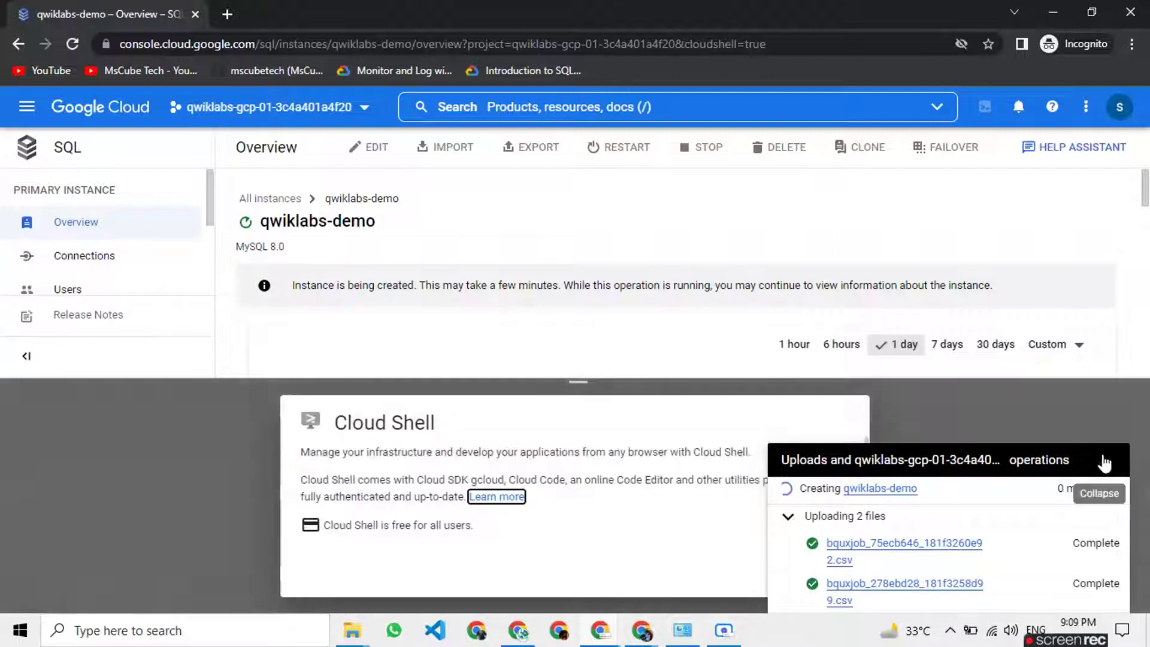
pyautogui.click(1104, 463)
pyautogui.click(785, 566)
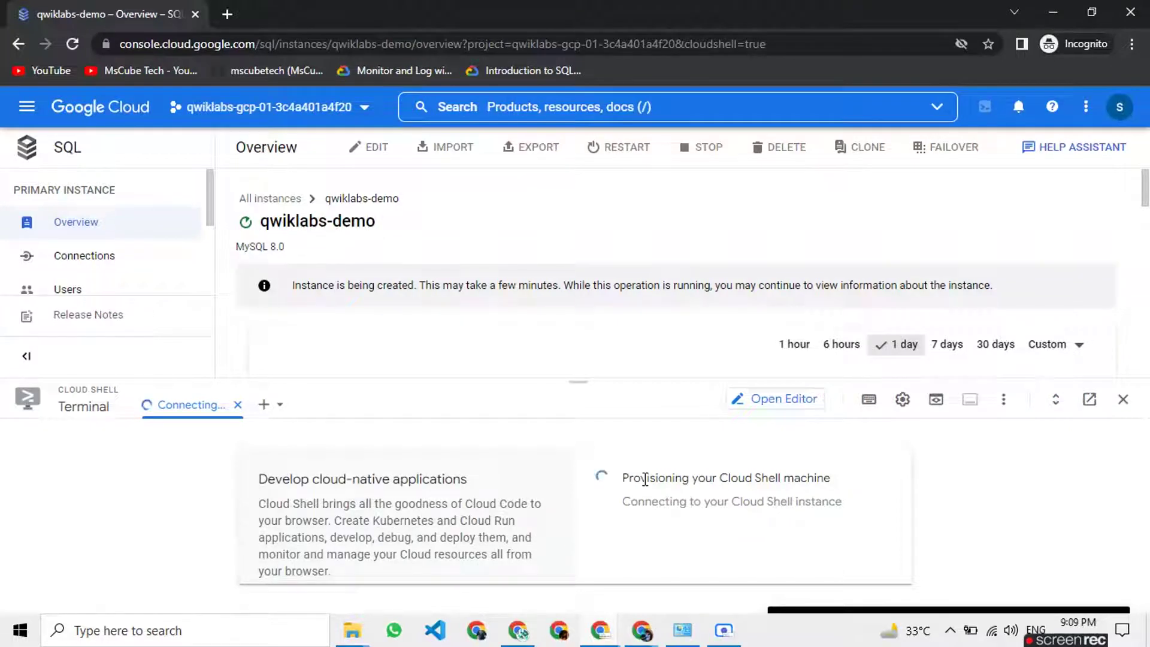
pyautogui.click(850, 504)
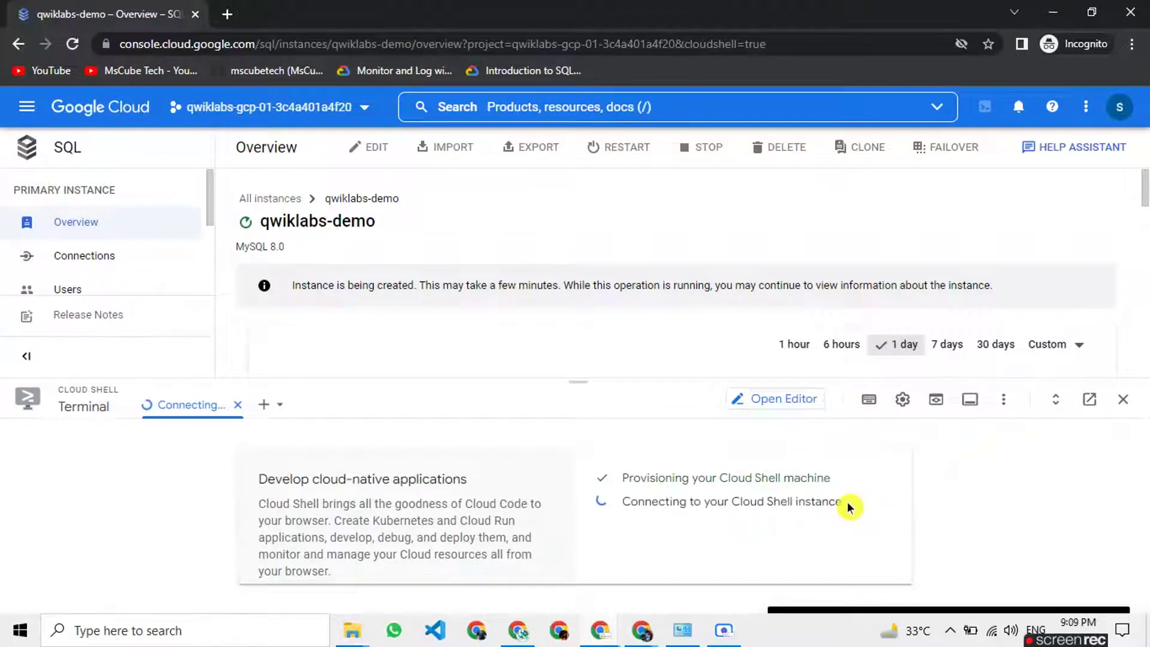